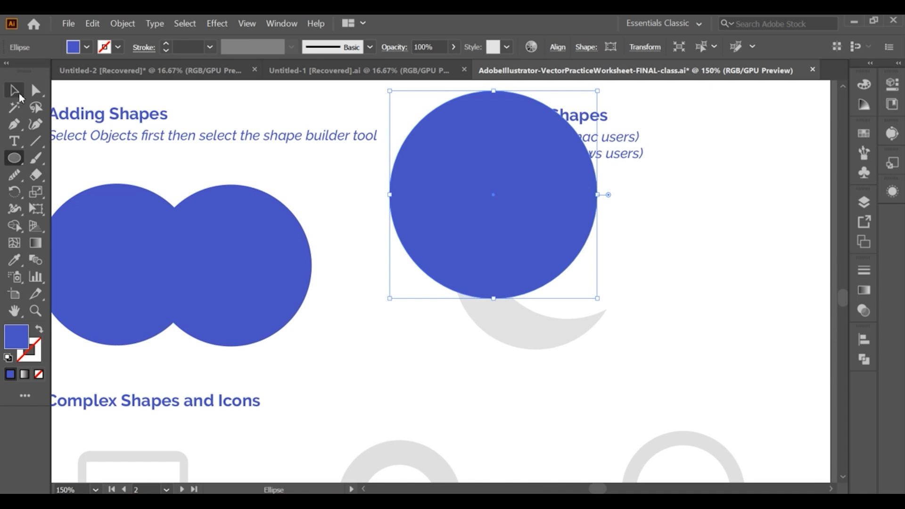
Place the blue circle over the crescent template and duplicate it, offsetting the copy up and to the right
{"action": "left_click_drag", "start_coordinate": [466, 199], "coordinate": [522, 255]}
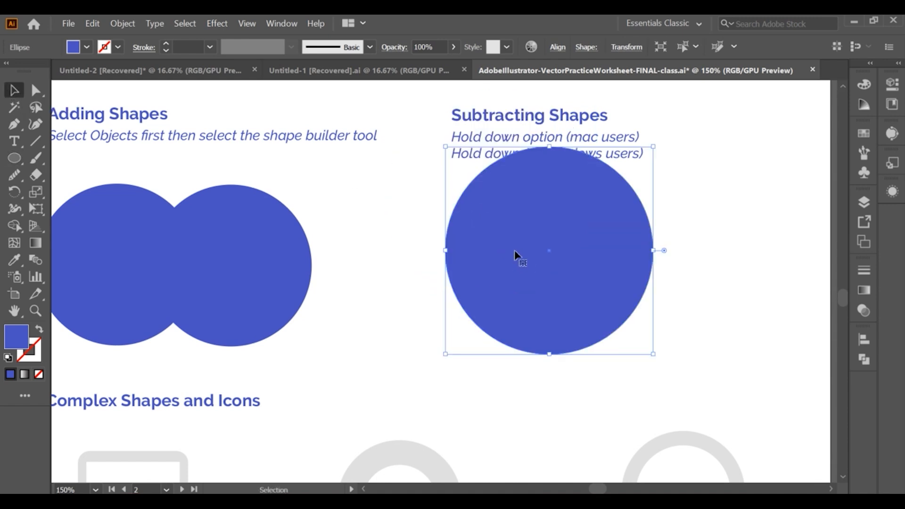
{"action": "left_click_drag", "start_coordinate": [545, 144], "coordinate": [550, 163]}
{"action": "key", "text": "ctrl+z"}
{"action": "left_click_drag", "start_coordinate": [545, 214], "coordinate": [537, 232]}
{"action": "left_click_drag", "start_coordinate": [542, 180], "coordinate": [541, 182]}
{"action": "left_click_drag", "start_coordinate": [534, 241], "coordinate": [572, 213]}
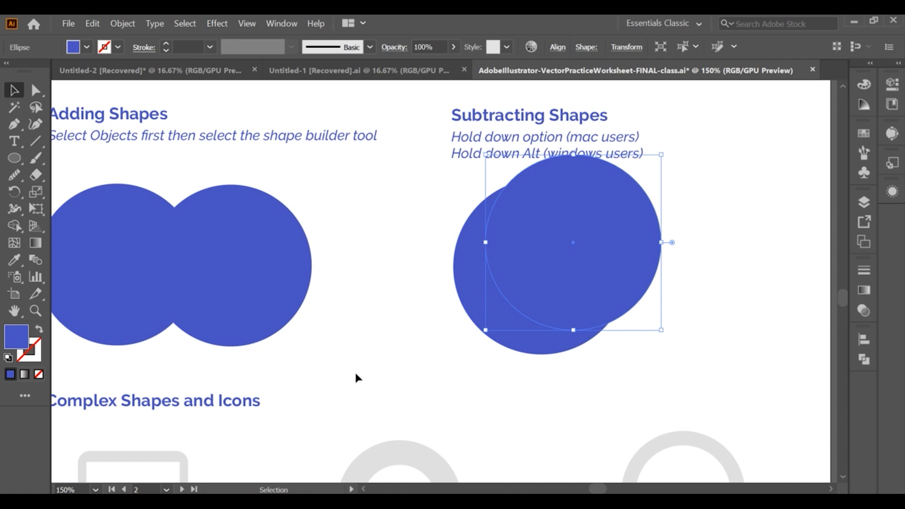
Fill the duplicate circle with the template's light grey using the Eyedropper
{"action": "left_click", "coordinate": [14, 259]}
{"action": "left_click", "coordinate": [419, 445]}
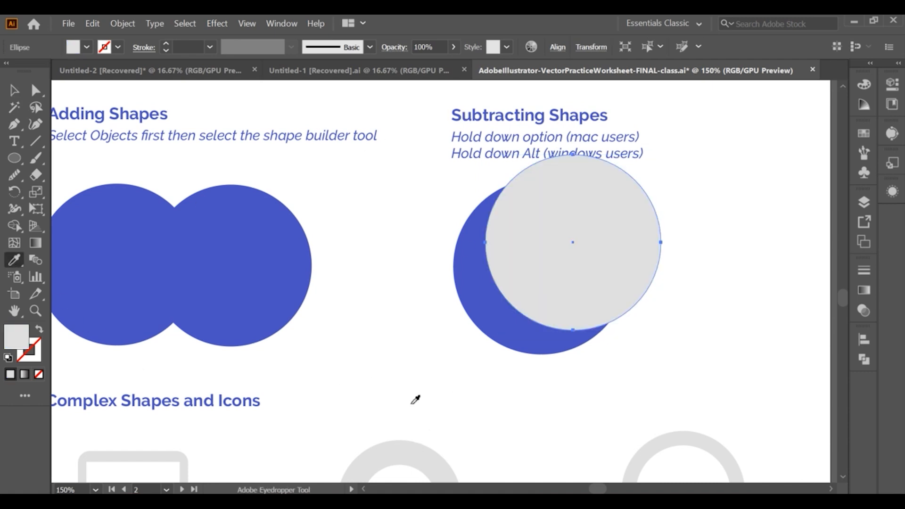
Select both circles and use Shape Builder to subtract the grey circle from the blue one, leaving a crescent
{"action": "left_click", "coordinate": [14, 90]}
{"action": "left_click", "coordinate": [542, 272]}
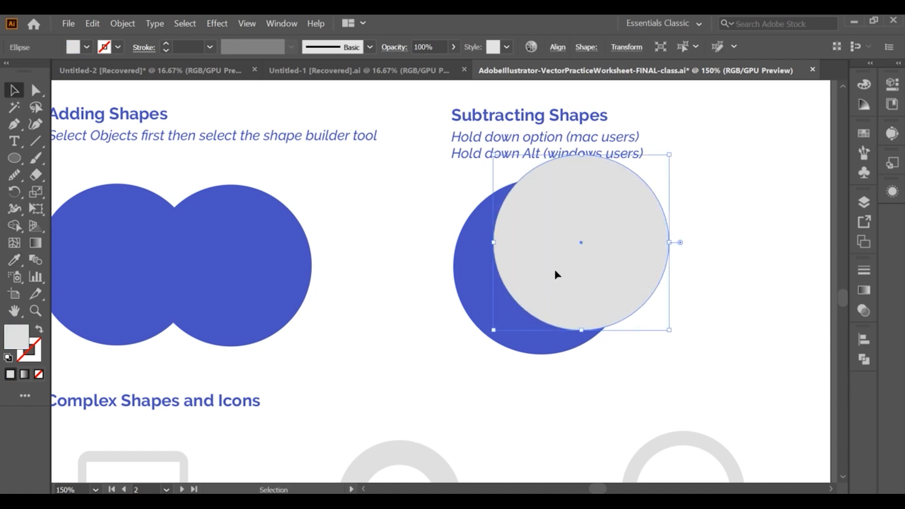
{"action": "left_click", "coordinate": [632, 352]}
{"action": "left_click", "coordinate": [488, 303]}
{"action": "left_click", "coordinate": [536, 275], "text": "shift"}
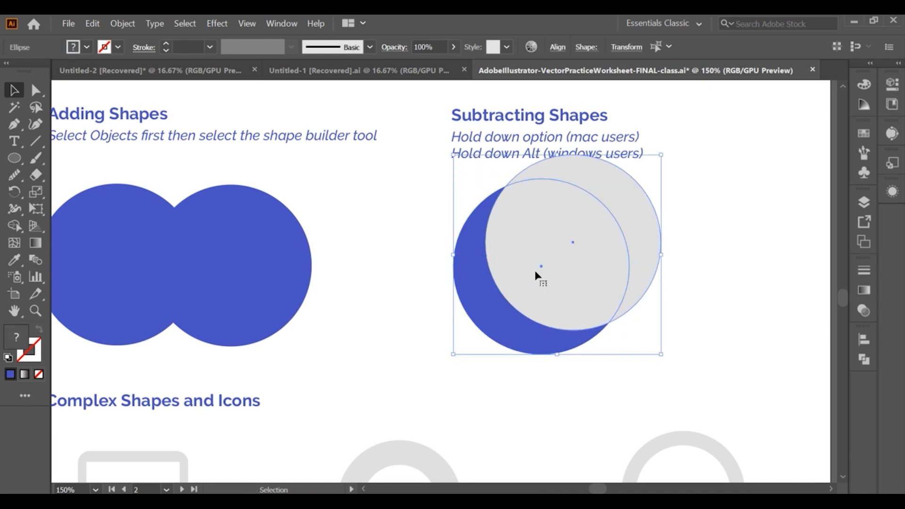
{"action": "left_click", "coordinate": [12, 227]}
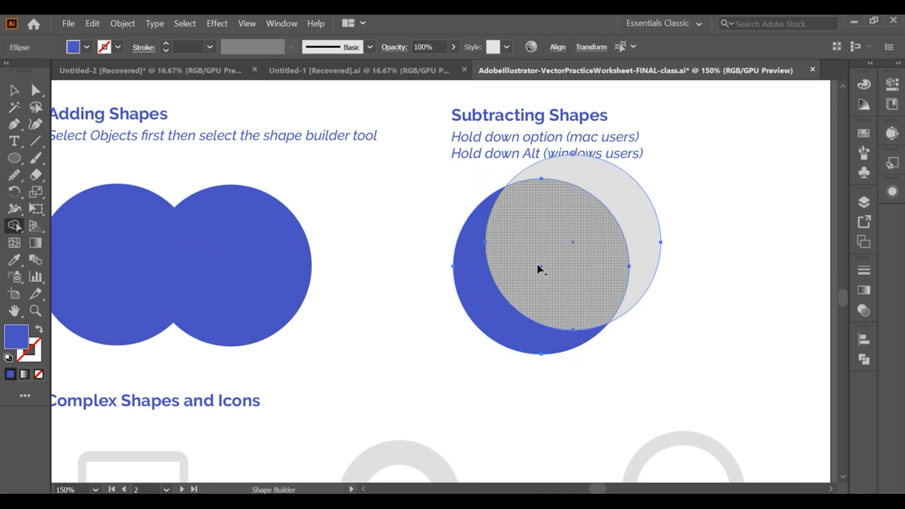
{"action": "left_click", "coordinate": [618, 213], "text": "alt"}
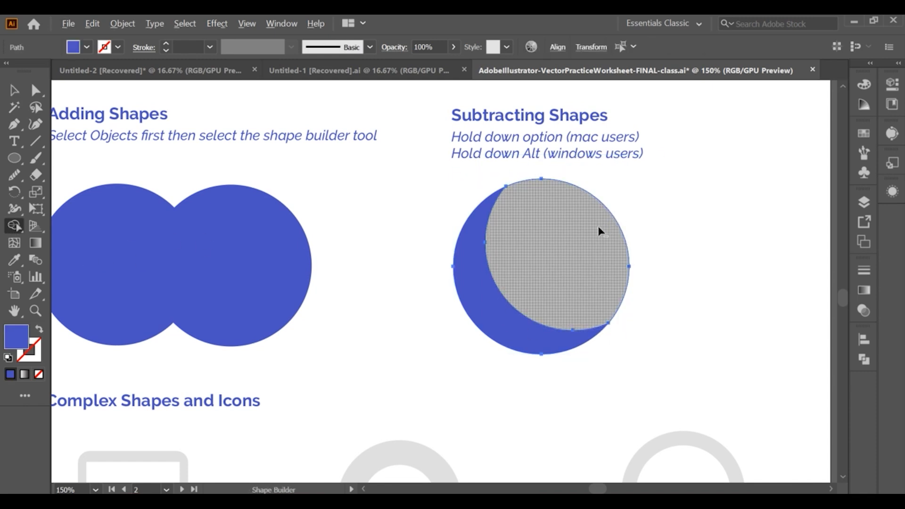
{"action": "left_click", "coordinate": [598, 230], "text": "alt"}
Rotate the crescent and nudge it into line with the grey crescent template
{"action": "left_click", "coordinate": [14, 90]}
{"action": "left_click", "coordinate": [561, 330]}
{"action": "left_click", "coordinate": [561, 334]}
{"action": "left_click_drag", "start_coordinate": [610, 359], "coordinate": [584, 329]}
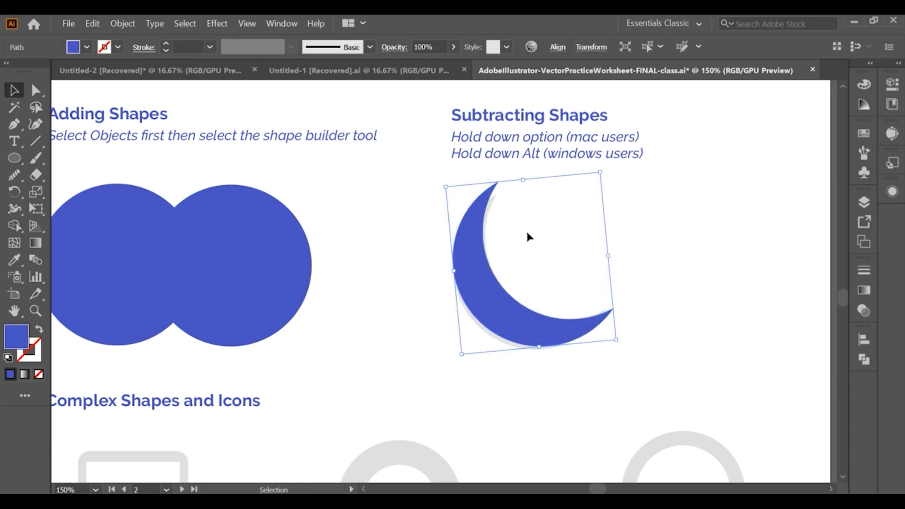
{"action": "left_click_drag", "start_coordinate": [523, 180], "coordinate": [527, 189]}
{"action": "left_click_drag", "start_coordinate": [537, 320], "coordinate": [532, 322]}
{"action": "left_click", "coordinate": [604, 348]}
Draw a rounded rectangle over the phone template, sizing it to about 1.04 in wide by 2 in tall
{"action": "scroll", "coordinate": [554, 264], "scroll_direction": "down", "scroll_amount": 2}
{"action": "scroll", "coordinate": [481, 299], "scroll_direction": "down", "scroll_amount": 5}
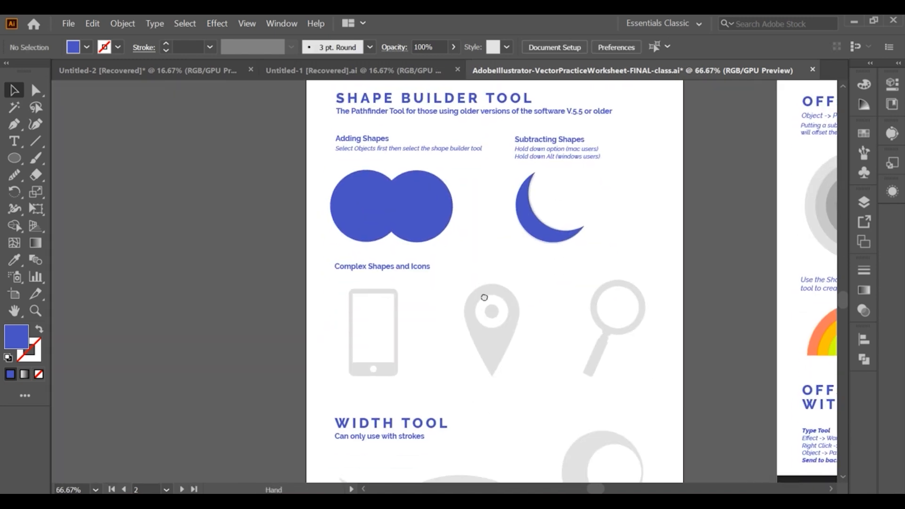
{"action": "scroll", "coordinate": [417, 309], "scroll_direction": "up", "scroll_amount": 2}
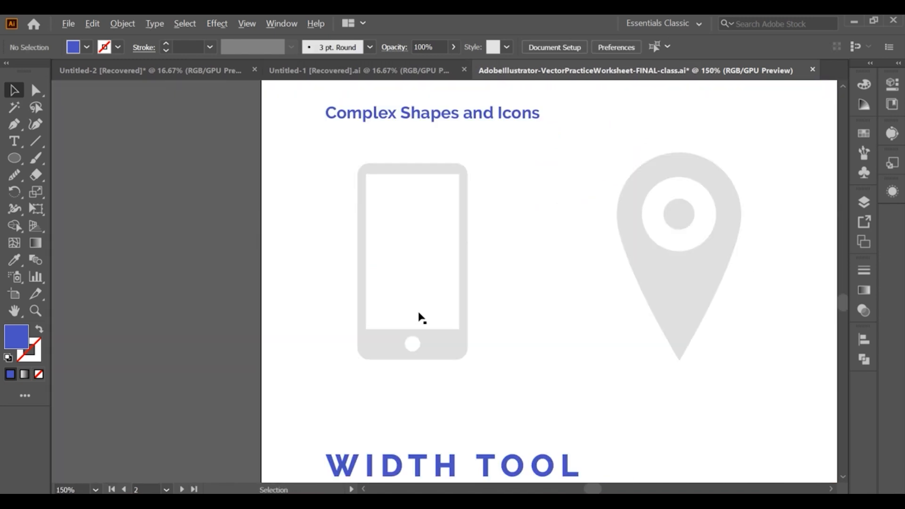
{"action": "scroll", "coordinate": [359, 234], "scroll_direction": "up", "scroll_amount": 1}
{"action": "left_click_drag", "start_coordinate": [15, 158], "coordinate": [81, 176]}
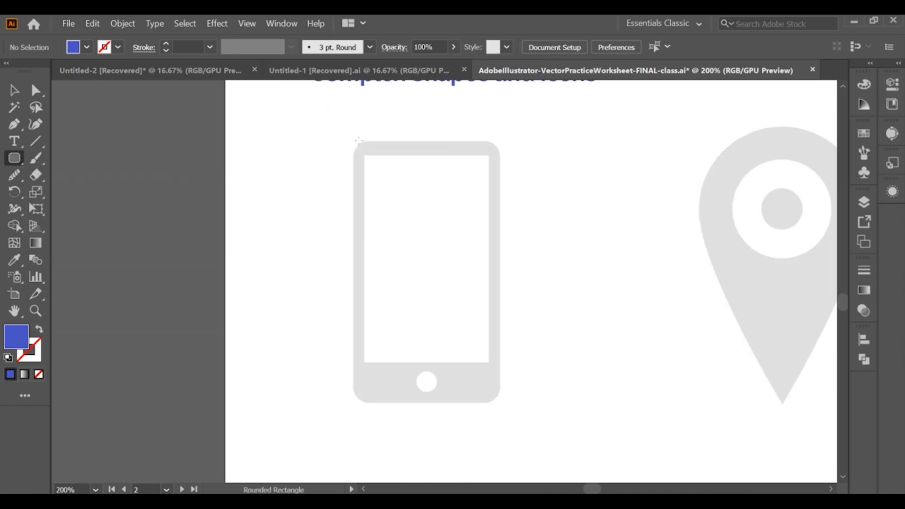
{"action": "mouse_move", "coordinate": [408, 178]}
{"action": "left_mouse_down"}
{"action": "mouse_move", "coordinate": [491, 354]}
{"action": "mouse_move", "coordinate": [491, 406]}
{"action": "left_mouse_up"}
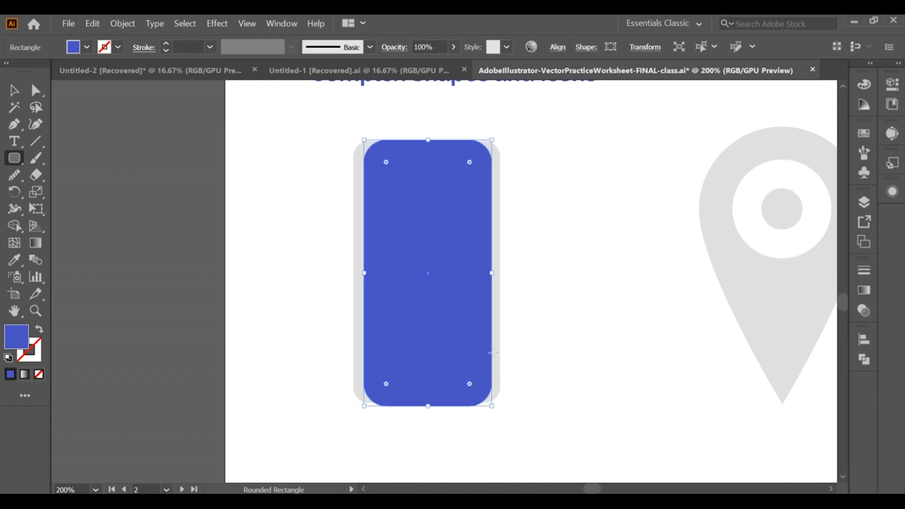
{"action": "left_click_drag", "start_coordinate": [489, 273], "coordinate": [502, 273]}
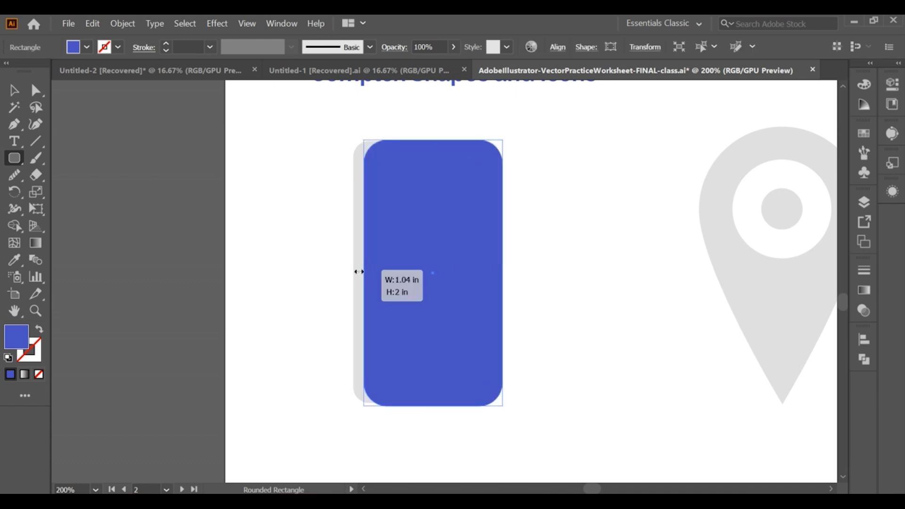
{"action": "left_click_drag", "start_coordinate": [362, 272], "coordinate": [354, 273]}
Swap the rectangle's fill and stroke and adjust its corner radius to match the template's corners
{"action": "left_click", "coordinate": [39, 329]}
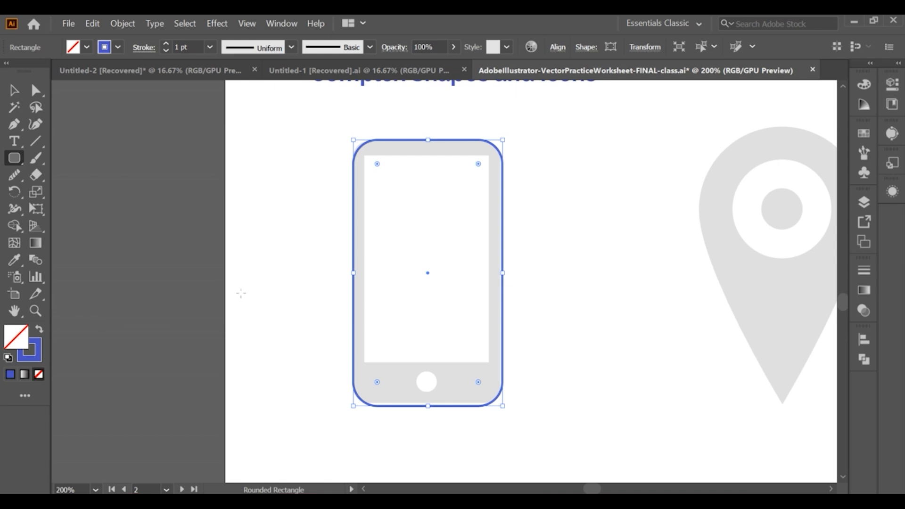
{"action": "scroll", "coordinate": [456, 171], "scroll_direction": "up", "scroll_amount": 1}
{"action": "scroll", "coordinate": [459, 173], "scroll_direction": "up", "scroll_amount": 1}
{"action": "left_click_drag", "start_coordinate": [488, 177], "coordinate": [489, 160]}
{"action": "left_click_drag", "start_coordinate": [526, 341], "coordinate": [518, 339]}
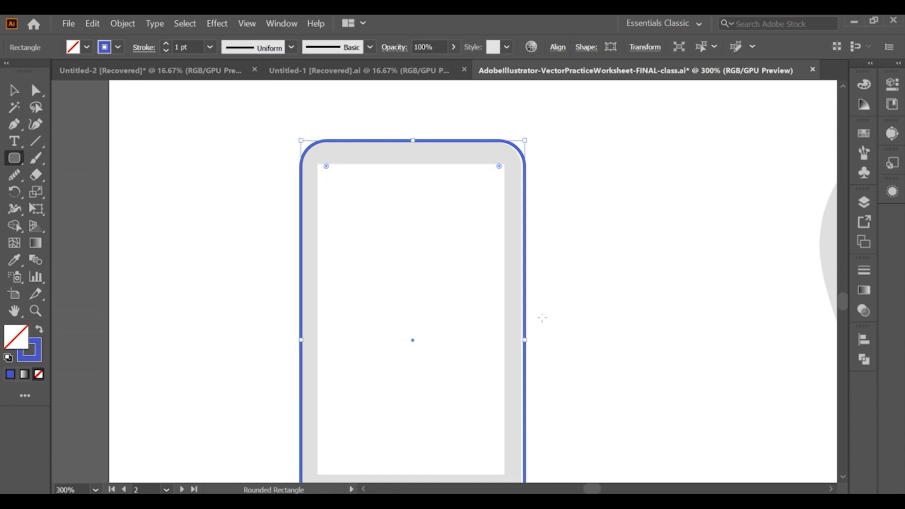
{"action": "left_click", "coordinate": [538, 315]}
{"action": "left_click", "coordinate": [497, 296]}
{"action": "scroll", "coordinate": [499, 264], "scroll_direction": "down", "scroll_amount": 2}
{"action": "scroll", "coordinate": [499, 264], "scroll_direction": "down", "scroll_amount": 1}
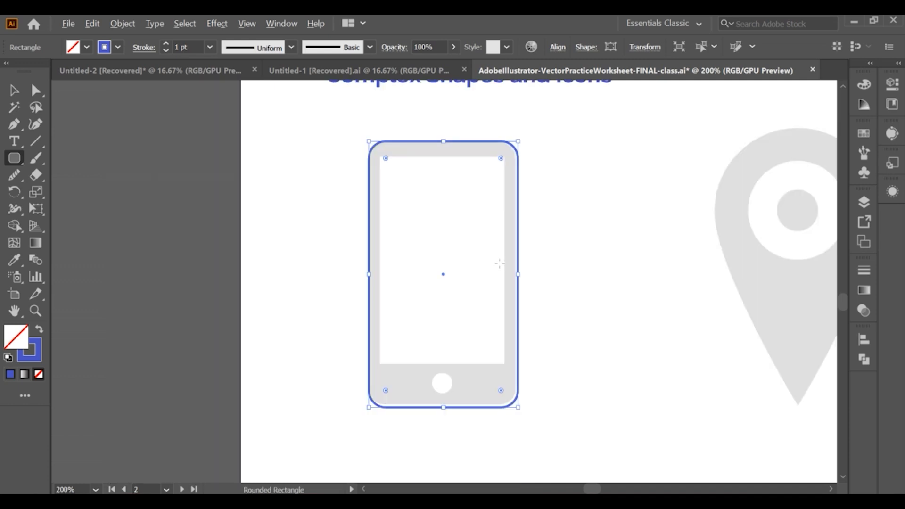
Increase the phone outline's stroke weight to about 6.75 pt
{"action": "left_click", "coordinate": [14, 90]}
{"action": "left_click", "coordinate": [305, 160]}
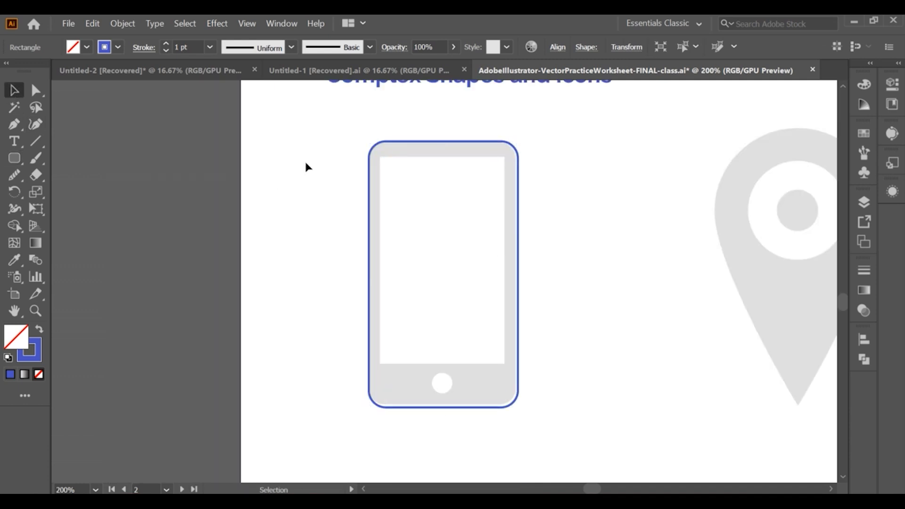
{"action": "left_click", "coordinate": [370, 229]}
{"action": "left_click", "coordinate": [166, 44]}
{"action": "left_click", "coordinate": [166, 45]}
{"action": "left_click", "coordinate": [166, 44]}
{"action": "left_click", "coordinate": [166, 44]}
{"action": "left_click", "coordinate": [166, 44]}
{"action": "left_click", "coordinate": [166, 44]}
{"action": "left_click_drag", "start_coordinate": [514, 271], "coordinate": [511, 273]}
{"action": "left_click_drag", "start_coordinate": [368, 268], "coordinate": [373, 272]}
{"action": "left_click", "coordinate": [333, 259]}
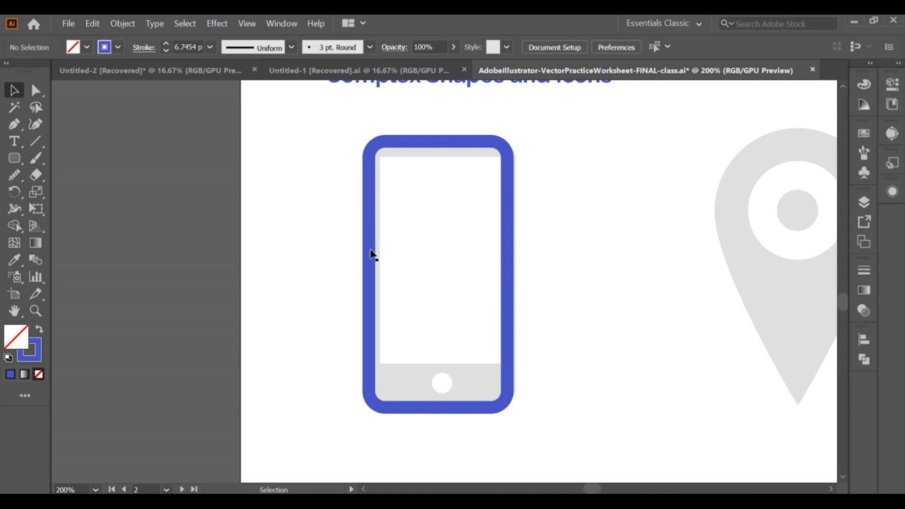
Undo the last change to the phone outline
{"action": "left_click", "coordinate": [372, 250]}
{"action": "left_click", "coordinate": [414, 234]}
{"action": "left_click", "coordinate": [510, 242]}
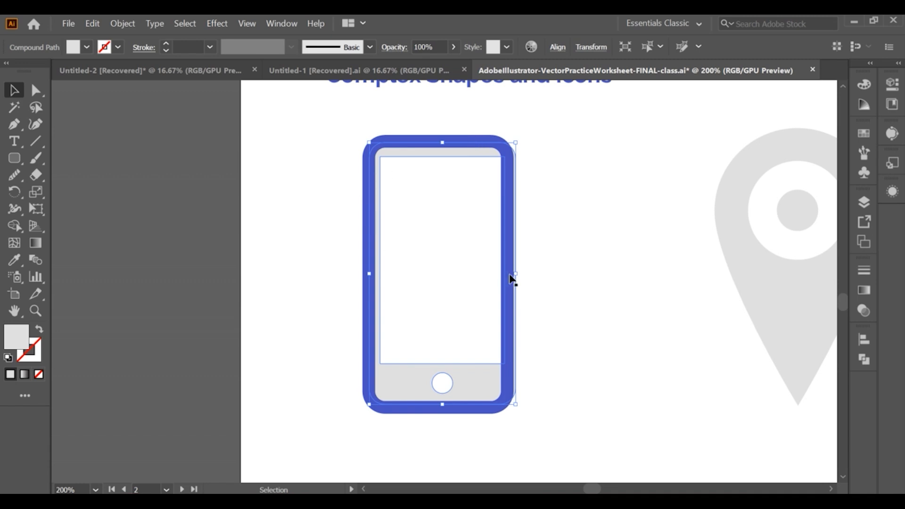
{"action": "key", "text": "ctrl+z"}
{"action": "left_click", "coordinate": [520, 262]}
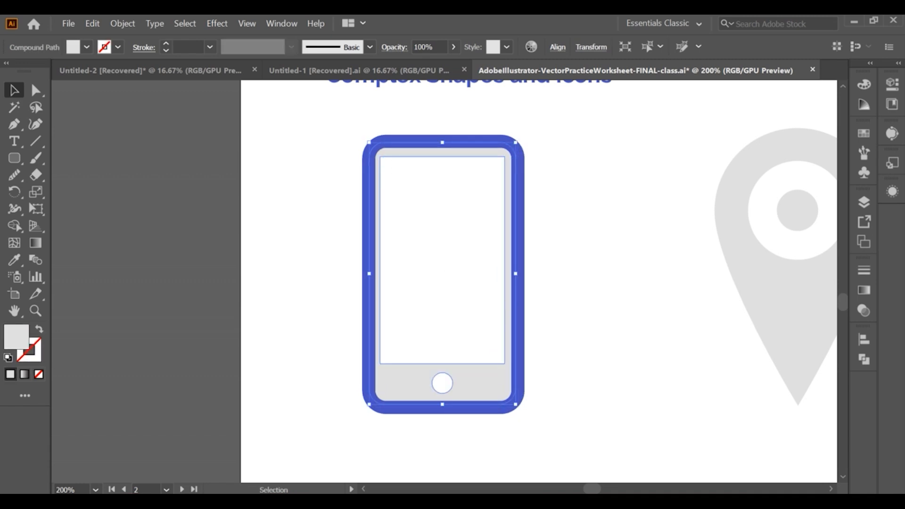
{"action": "left_click", "coordinate": [323, 221]}
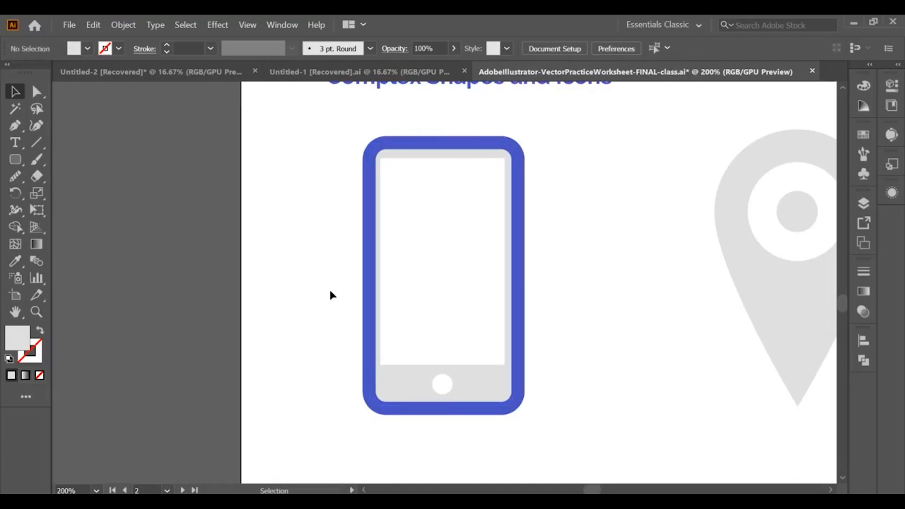
Set the phone outline's stroke weight to 1 pt
{"action": "left_click", "coordinate": [370, 372]}
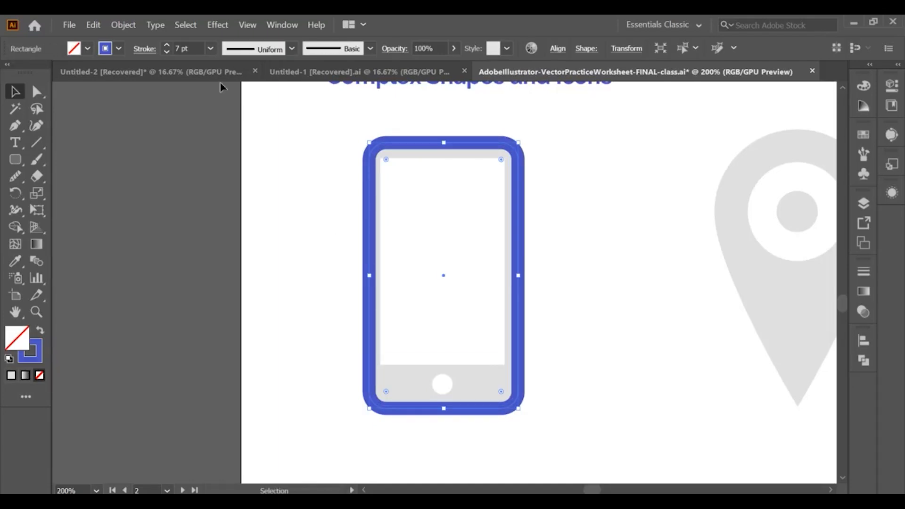
{"action": "left_click", "coordinate": [166, 52]}
{"action": "left_click", "coordinate": [166, 52]}
{"action": "left_click", "coordinate": [166, 52]}
{"action": "left_click", "coordinate": [167, 52]}
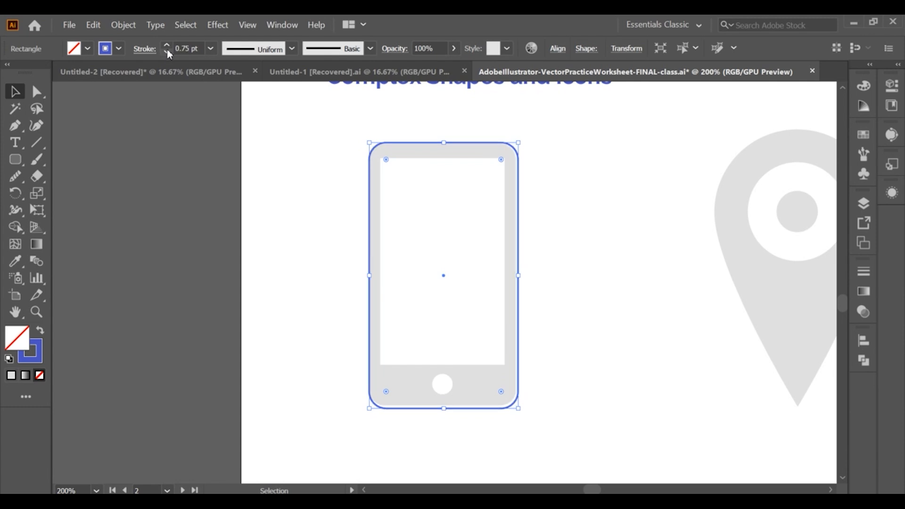
{"action": "left_click", "coordinate": [167, 44]}
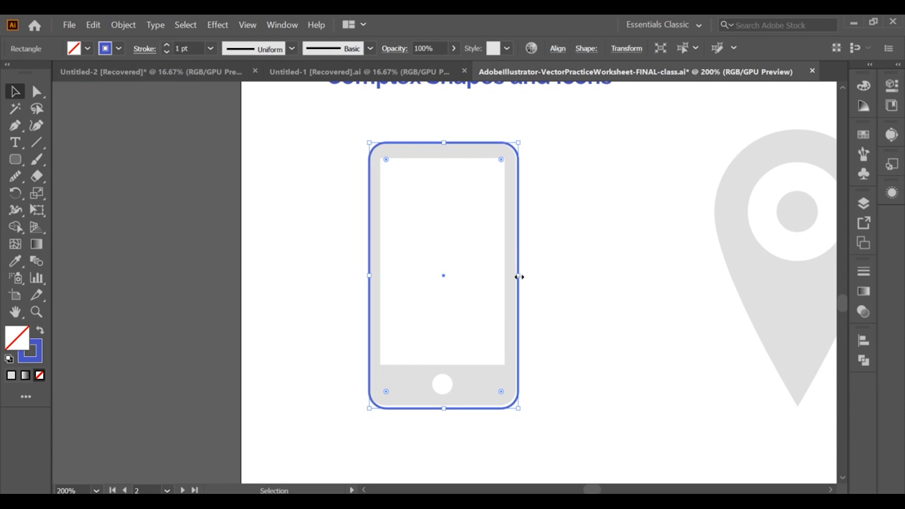
{"action": "left_click", "coordinate": [510, 256]}
{"action": "left_click", "coordinate": [290, 225]}
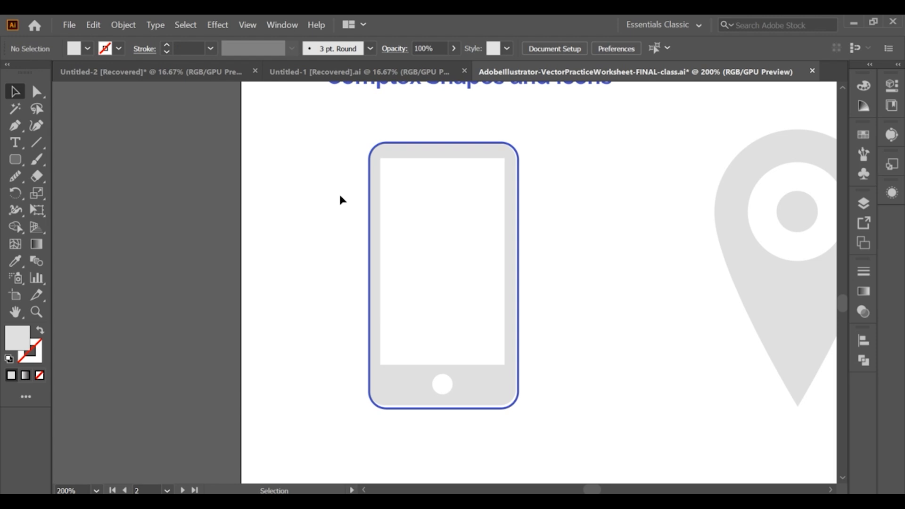
Inspect the phone template's parts with Direct Selection
{"action": "left_click", "coordinate": [376, 183]}
{"action": "key", "text": "a"}
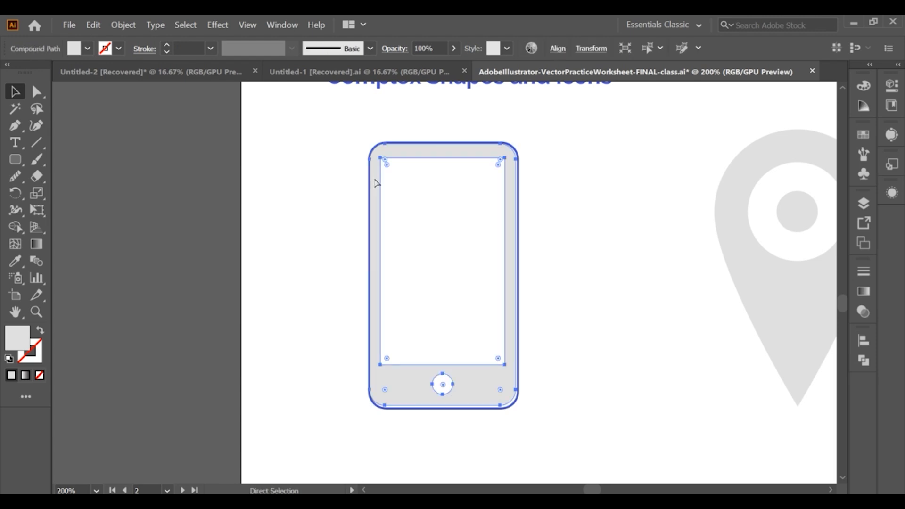
{"action": "left_click", "coordinate": [277, 185]}
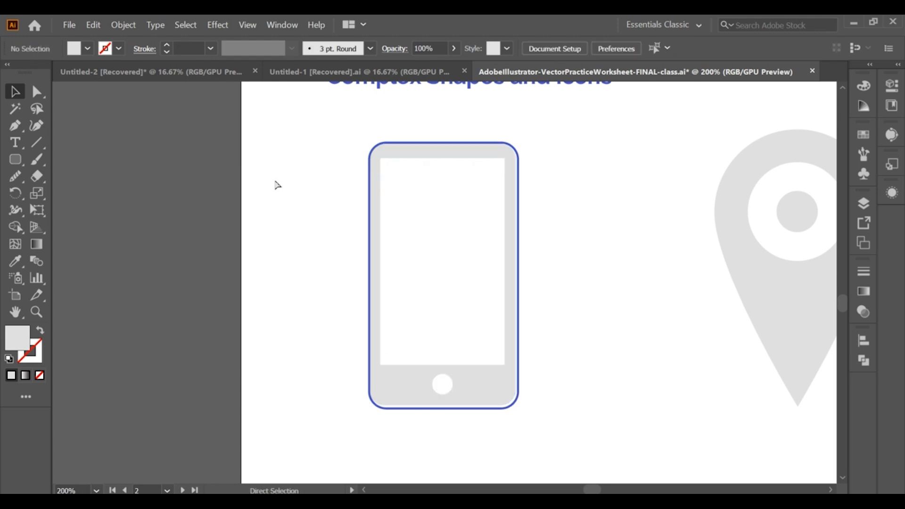
Draw a rectangle over the phone's screen area and align its top edge with the screen's top
{"action": "left_click", "coordinate": [17, 164]}
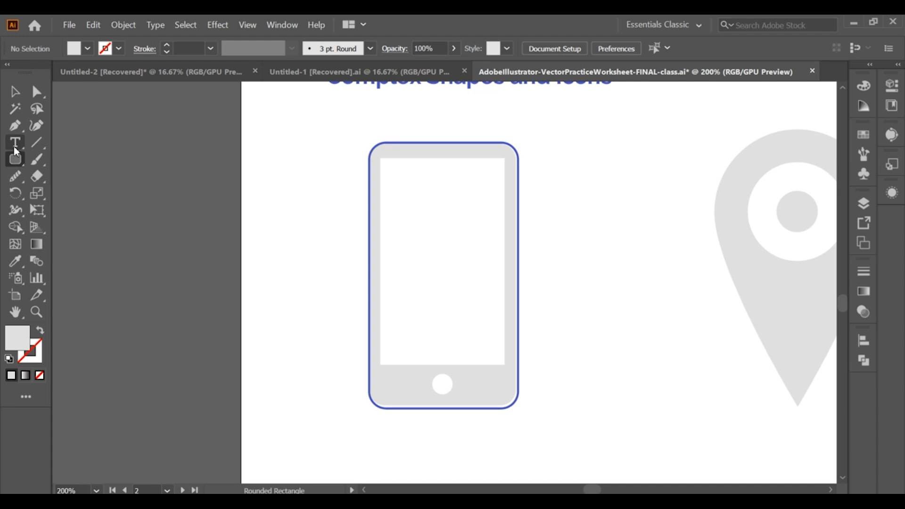
{"action": "left_click_drag", "start_coordinate": [15, 160], "coordinate": [83, 160]}
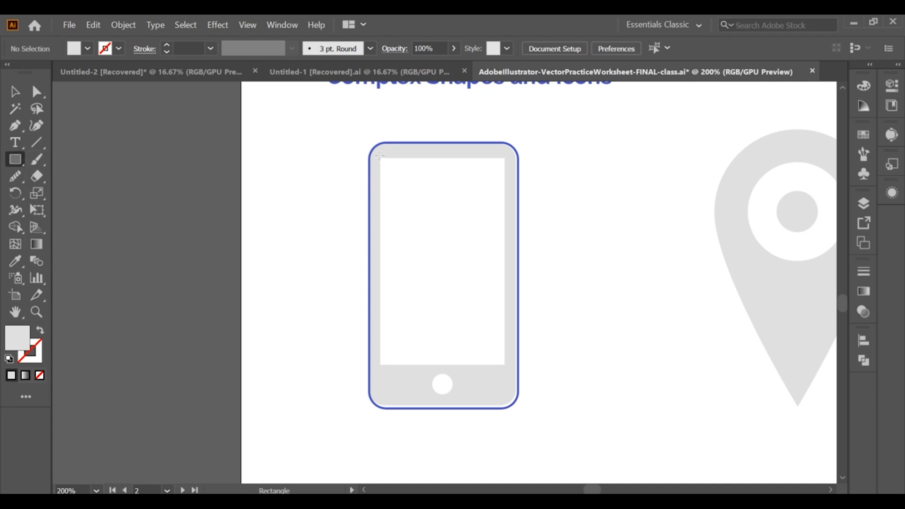
{"action": "left_click_drag", "start_coordinate": [380, 154], "coordinate": [507, 366]}
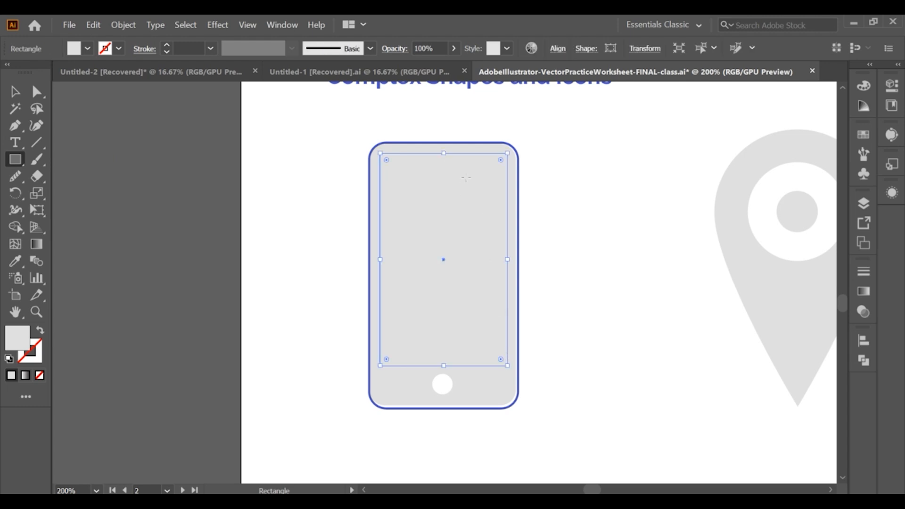
{"action": "left_click_drag", "start_coordinate": [445, 154], "coordinate": [443, 160]}
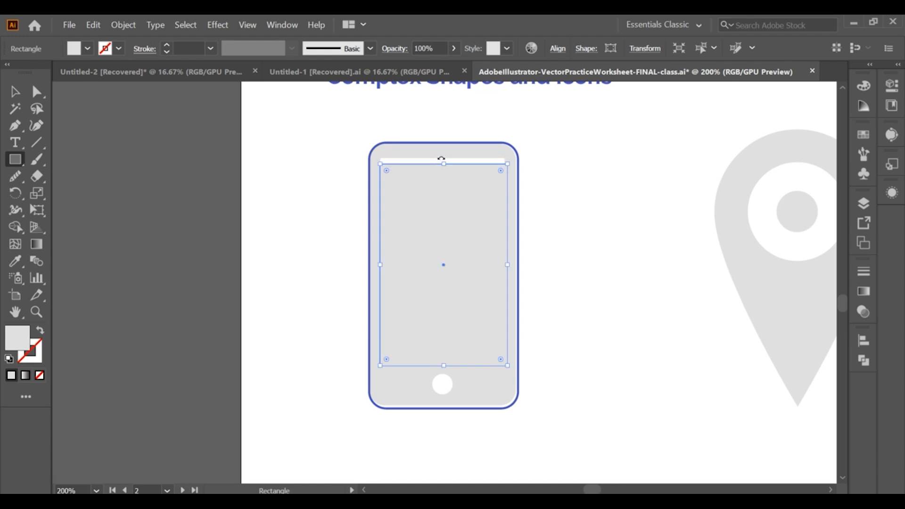
{"action": "scroll", "coordinate": [441, 159], "scroll_direction": "up", "scroll_amount": 2}
{"action": "left_click_drag", "start_coordinate": [446, 170], "coordinate": [443, 162]}
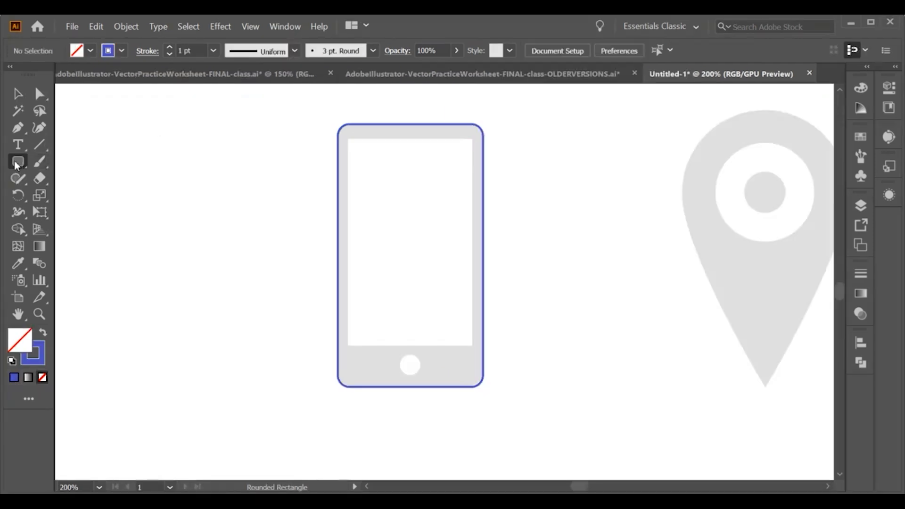
Draw a stroked rectangle for the phone screen and snap its edges to the screen template
{"action": "left_click_drag", "start_coordinate": [14, 160], "coordinate": [52, 160]}
{"action": "left_click_drag", "start_coordinate": [348, 137], "coordinate": [471, 346]}
{"action": "key", "text": "ctrl+="}
{"action": "key", "text": "ctrl+="}
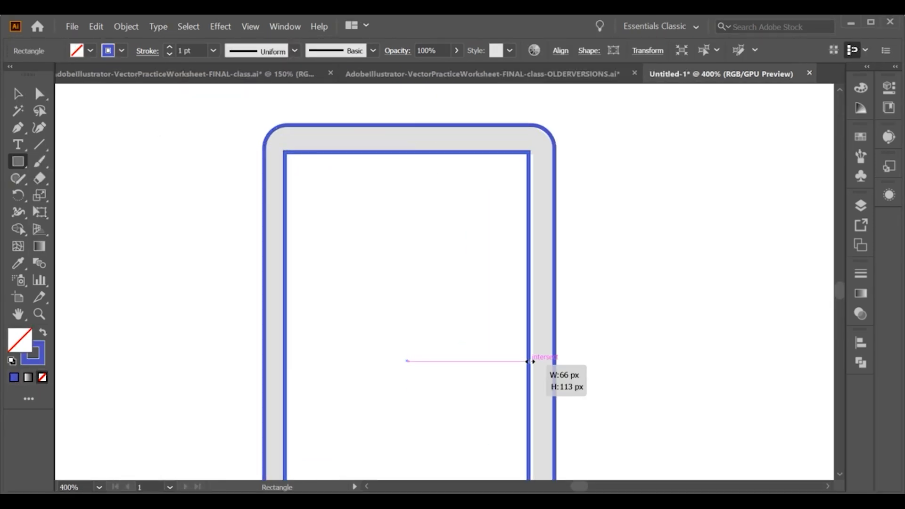
{"action": "left_click_drag", "start_coordinate": [530, 362], "coordinate": [533, 362]}
{"action": "scroll", "coordinate": [491, 325], "scroll_direction": "down", "scroll_amount": 4}
{"action": "left_click_drag", "start_coordinate": [497, 336], "coordinate": [479, 257]}
{"action": "scroll", "coordinate": [433, 285], "scroll_direction": "up", "scroll_amount": 1}
Draw a small circle for the phone's home button with the Ellipse tool
{"action": "left_click", "coordinate": [17, 93]}
{"action": "left_click_drag", "start_coordinate": [18, 161], "coordinate": [82, 196]}
{"action": "scroll", "coordinate": [463, 333], "scroll_direction": "up", "scroll_amount": 4}
{"action": "left_click_drag", "start_coordinate": [439, 298], "coordinate": [467, 327]}
{"action": "left_click_drag", "start_coordinate": [411, 298], "coordinate": [406, 298]}
Select the phone's shapes and swap their fill and stroke to a solid blue fill
{"action": "left_click", "coordinate": [18, 94]}
{"action": "left_click", "coordinate": [142, 174]}
{"action": "scroll", "coordinate": [183, 186], "scroll_direction": "down", "scroll_amount": 2}
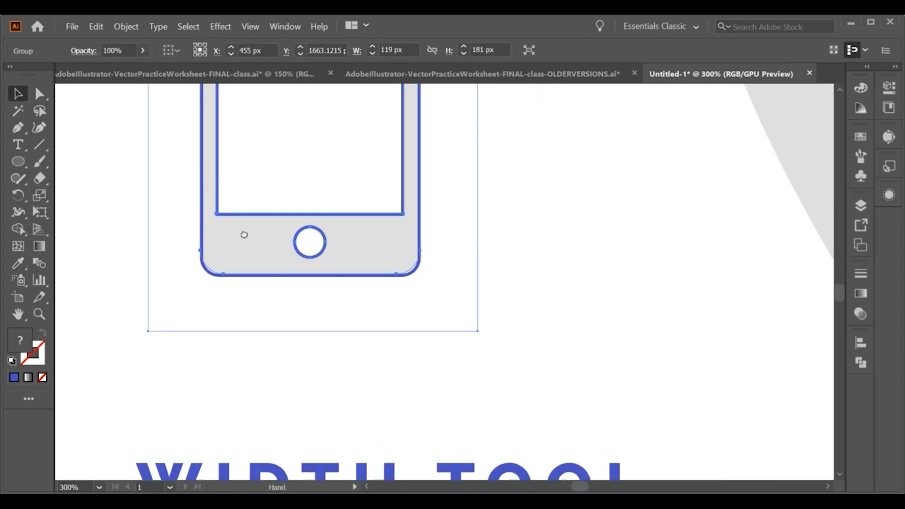
{"action": "left_click_drag", "start_coordinate": [244, 235], "coordinate": [289, 294]}
{"action": "left_click", "coordinate": [276, 252]}
{"action": "left_click", "coordinate": [262, 223]}
{"action": "left_click", "coordinate": [246, 225], "text": "shift"}
{"action": "left_click", "coordinate": [203, 242]}
{"action": "left_click", "coordinate": [246, 246]}
{"action": "left_click", "coordinate": [261, 245], "text": "shift"}
{"action": "left_click", "coordinate": [369, 297], "text": "shift"}
{"action": "left_click", "coordinate": [42, 332]}
{"action": "left_click", "coordinate": [165, 278]}
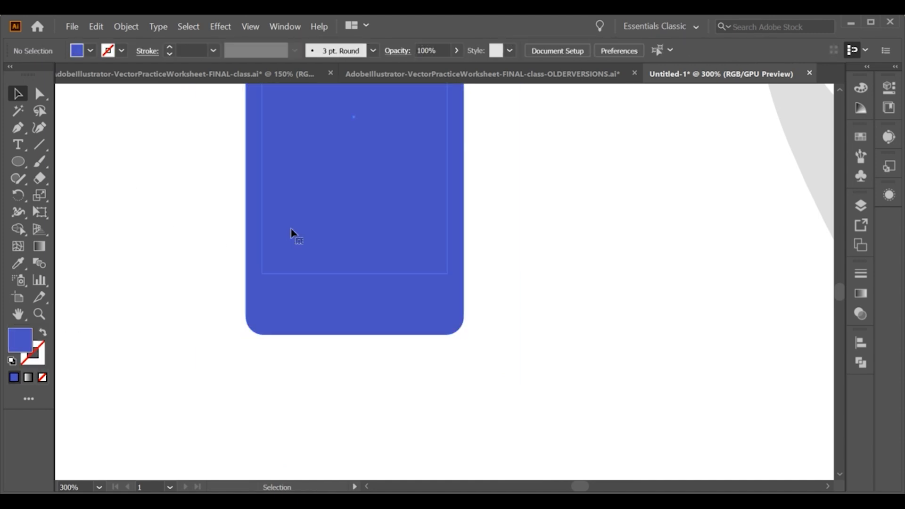
Fill the phone's screen rectangle and home button with white using the Eyedropper
{"action": "left_click", "coordinate": [292, 232]}
{"action": "left_click", "coordinate": [356, 293], "text": "shift"}
{"action": "scroll", "coordinate": [356, 286], "scroll_direction": "down", "scroll_amount": 1}
{"action": "left_click", "coordinate": [18, 264]}
{"action": "left_click", "coordinate": [198, 223]}
{"action": "left_click", "coordinate": [18, 93]}
{"action": "left_click", "coordinate": [141, 142]}
{"action": "scroll", "coordinate": [279, 230], "scroll_direction": "down", "scroll_amount": 2}
{"action": "left_click_drag", "start_coordinate": [339, 243], "coordinate": [327, 250]}
{"action": "left_click_drag", "start_coordinate": [470, 277], "coordinate": [440, 281]}
{"action": "scroll", "coordinate": [460, 244], "scroll_direction": "up", "scroll_amount": 2}
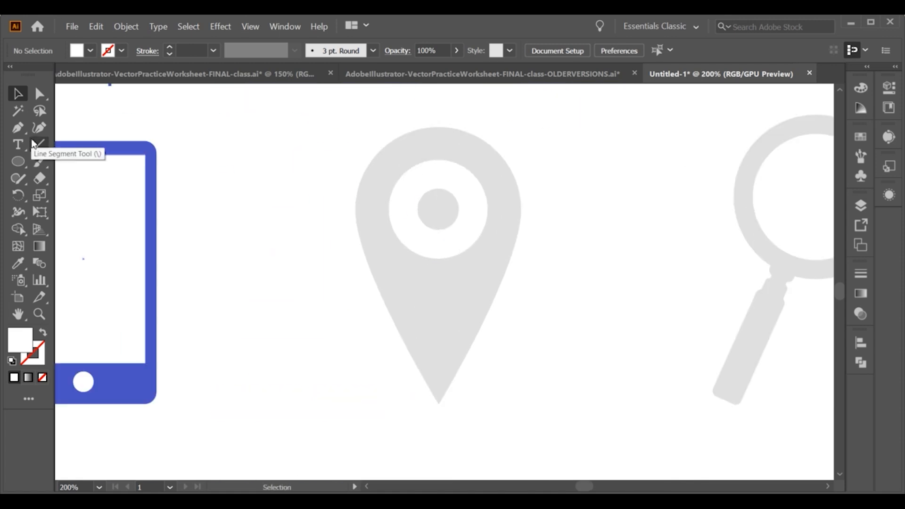
Draw an ellipse over the location pin and give it the phone's blue as a stroke with no fill
{"action": "left_click_drag", "start_coordinate": [17, 161], "coordinate": [81, 194]}
{"action": "mouse_move", "coordinate": [391, 140]}
{"action": "left_mouse_down"}
{"action": "mouse_move", "coordinate": [404, 138]}
{"action": "mouse_move", "coordinate": [488, 406]}
{"action": "left_mouse_up"}
{"action": "left_click", "coordinate": [18, 264]}
{"action": "left_click", "coordinate": [155, 244]}
{"action": "key", "text": "shift+x"}
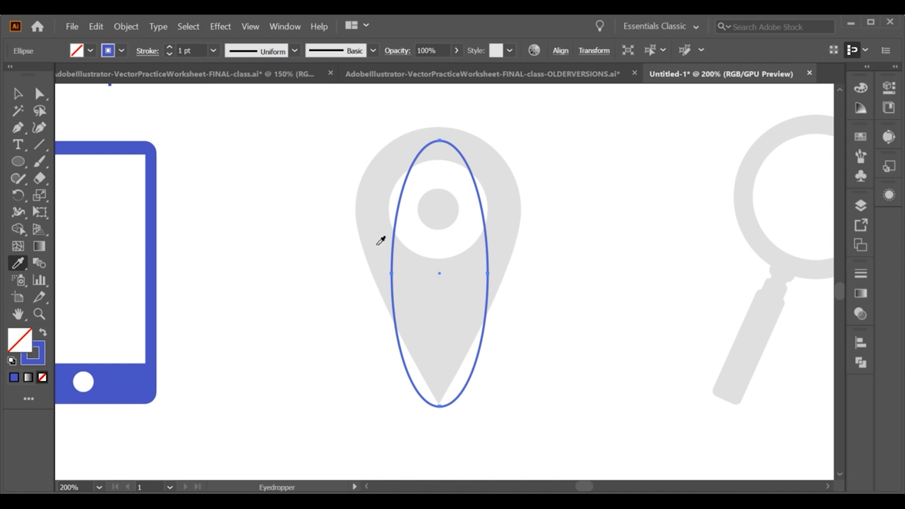
Stretch the ellipse so it spans the pin's full width and reaches its top
{"action": "key", "text": "v"}
{"action": "left_click_drag", "start_coordinate": [487, 273], "coordinate": [535, 264]}
{"action": "left_click_drag", "start_coordinate": [390, 273], "coordinate": [337, 266]}
{"action": "left_click_drag", "start_coordinate": [436, 140], "coordinate": [436, 127]}
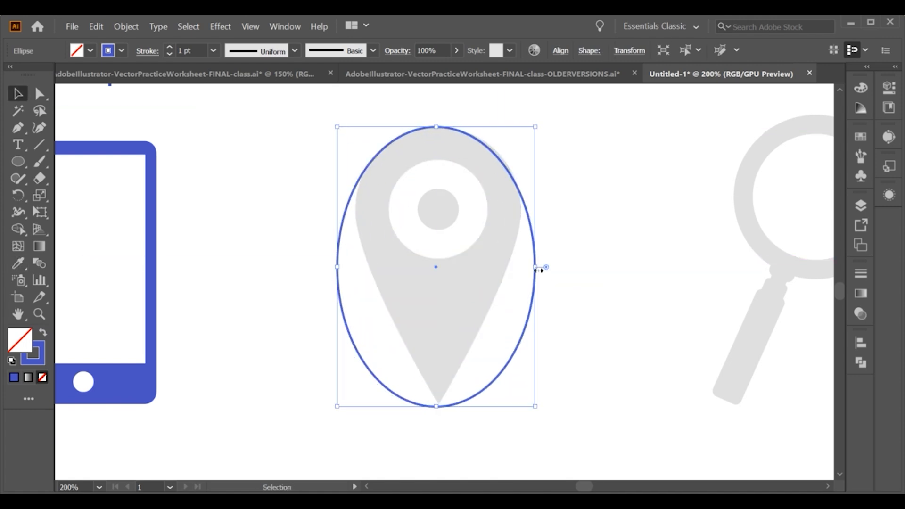
{"action": "left_click_drag", "start_coordinate": [535, 268], "coordinate": [541, 267]}
Reshape the ellipse into a teardrop with the Curvature tool by moving its side anchors
{"action": "left_click", "coordinate": [41, 131]}
{"action": "left_click_drag", "start_coordinate": [337, 267], "coordinate": [367, 169]}
{"action": "left_click_drag", "start_coordinate": [541, 267], "coordinate": [523, 195]}
{"action": "left_click_drag", "start_coordinate": [506, 347], "coordinate": [479, 328]}
{"action": "left_click_drag", "start_coordinate": [524, 195], "coordinate": [520, 195]}
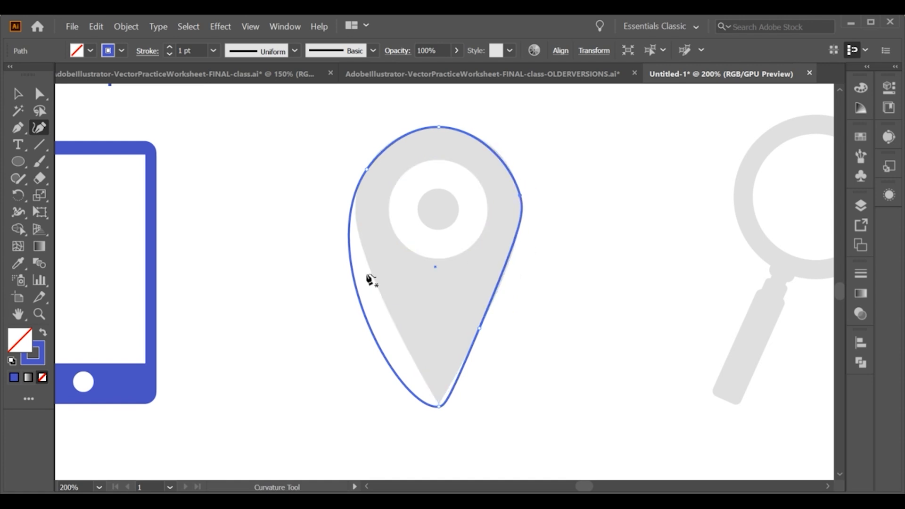
Add and adjust anchor points along the pin outline's sides and tip to match the template
{"action": "left_click_drag", "start_coordinate": [359, 296], "coordinate": [371, 281]}
{"action": "left_click_drag", "start_coordinate": [439, 406], "coordinate": [434, 404]}
{"action": "left_click_drag", "start_coordinate": [401, 365], "coordinate": [417, 367]}
{"action": "left_click", "coordinate": [438, 405]}
{"action": "key", "text": "ctrl+z"}
{"action": "left_click_drag", "start_coordinate": [434, 404], "coordinate": [427, 385]}
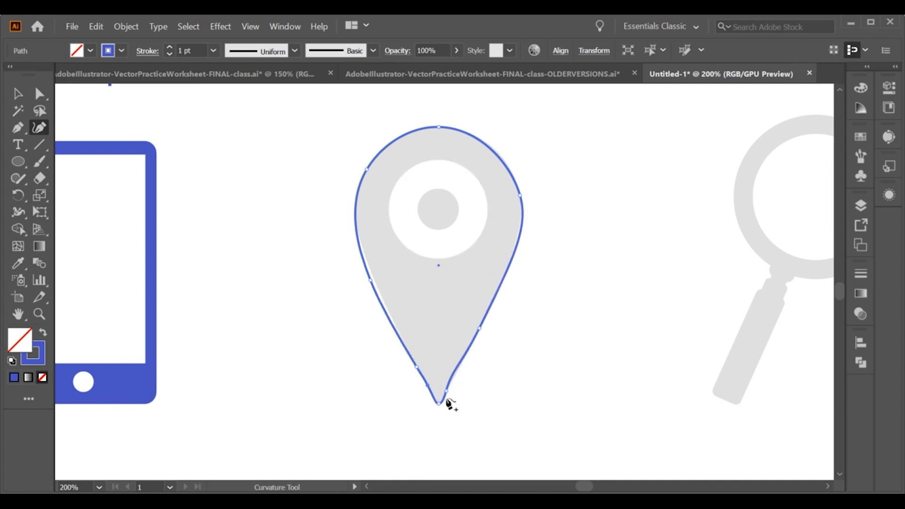
{"action": "left_click_drag", "start_coordinate": [370, 281], "coordinate": [374, 280]}
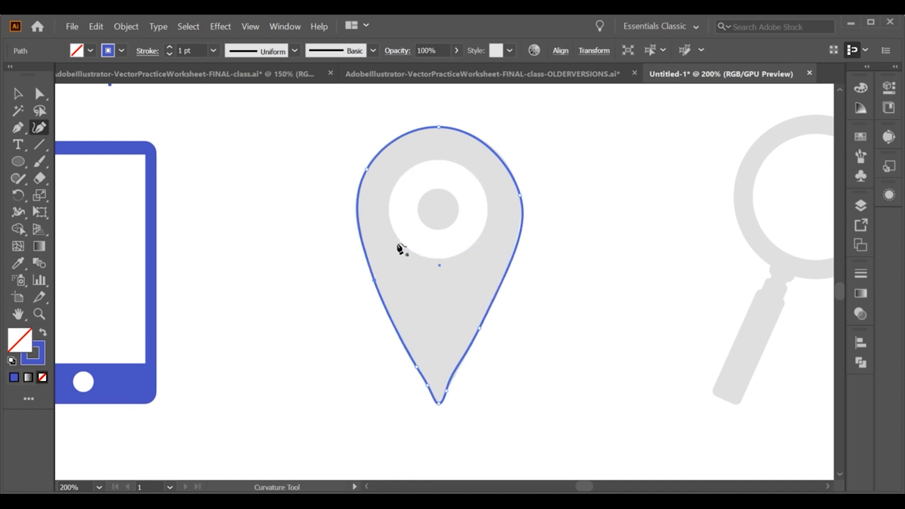
{"action": "left_click", "coordinate": [521, 225]}
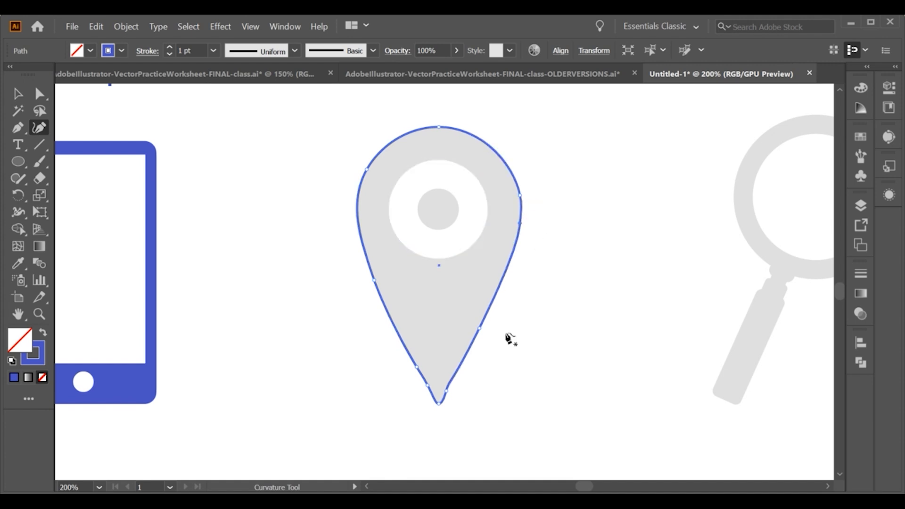
Smooth the pin outline's tip and left side with the Smooth tool
{"action": "right_click", "coordinate": [18, 230]}
{"action": "right_click", "coordinate": [18, 178]}
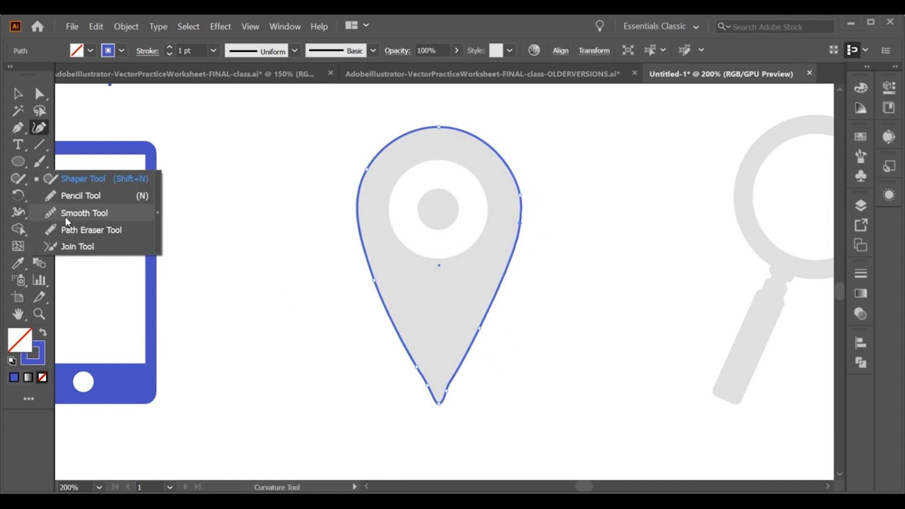
{"action": "left_click", "coordinate": [65, 214]}
{"action": "left_click_drag", "start_coordinate": [413, 367], "coordinate": [438, 406]}
{"action": "left_click_drag", "start_coordinate": [385, 155], "coordinate": [373, 287]}
{"action": "left_click", "coordinate": [18, 94]}
{"action": "left_click", "coordinate": [598, 259]}
{"action": "left_click", "coordinate": [452, 379]}
{"action": "left_click", "coordinate": [541, 325]}
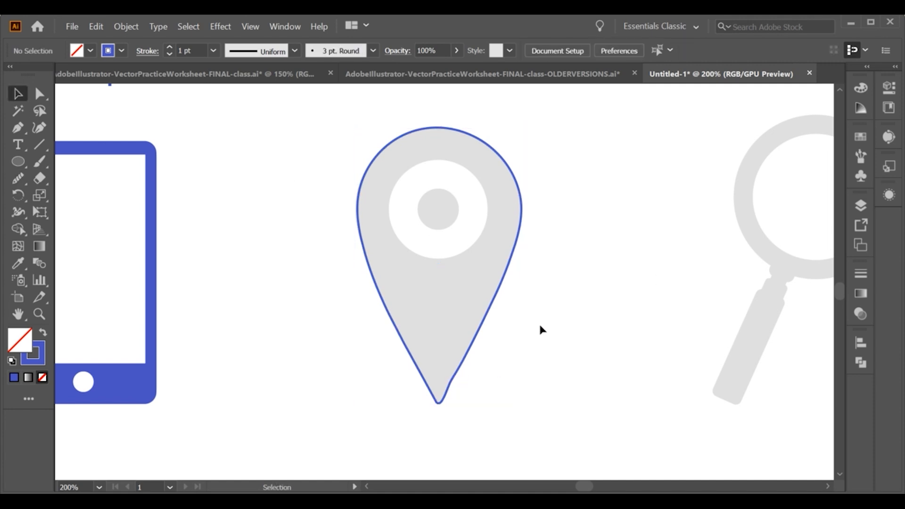
{"action": "left_click", "coordinate": [450, 388]}
{"action": "left_click", "coordinate": [544, 344]}
{"action": "scroll", "coordinate": [486, 274], "scroll_direction": "up", "scroll_amount": 1}
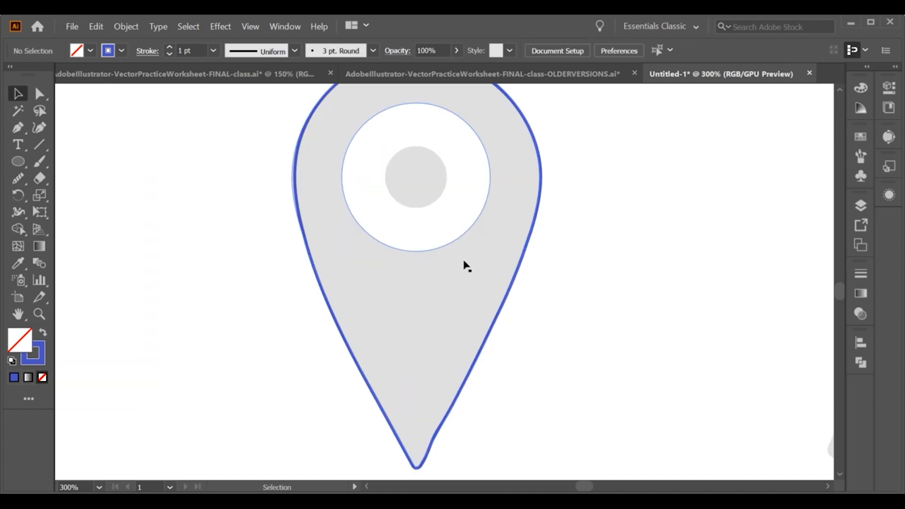
{"action": "left_click_drag", "start_coordinate": [449, 435], "coordinate": [458, 372]}
{"action": "left_click", "coordinate": [449, 369]}
{"action": "left_click", "coordinate": [17, 178]}
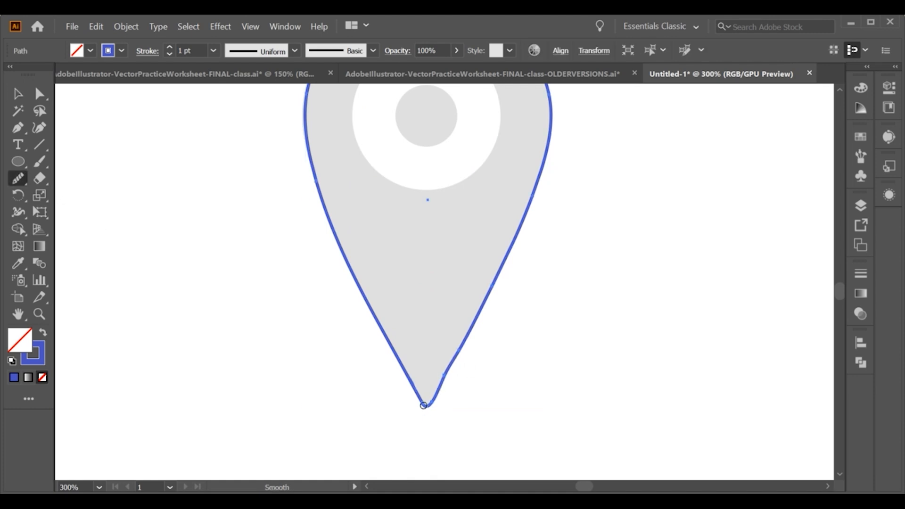
{"action": "key", "text": "v"}
{"action": "left_click", "coordinate": [154, 200]}
{"action": "left_click", "coordinate": [361, 303]}
{"action": "left_click", "coordinate": [208, 235]}
{"action": "scroll", "coordinate": [210, 239], "scroll_direction": "up", "scroll_amount": 1}
Draw a circle around the pin's white ring with the Ellipse tool
{"action": "key", "text": "l"}
{"action": "left_click_drag", "start_coordinate": [414, 159], "coordinate": [405, 235]}
{"action": "left_click_drag", "start_coordinate": [424, 223], "coordinate": [488, 274]}
{"action": "left_click_drag", "start_coordinate": [361, 223], "coordinate": [341, 223]}
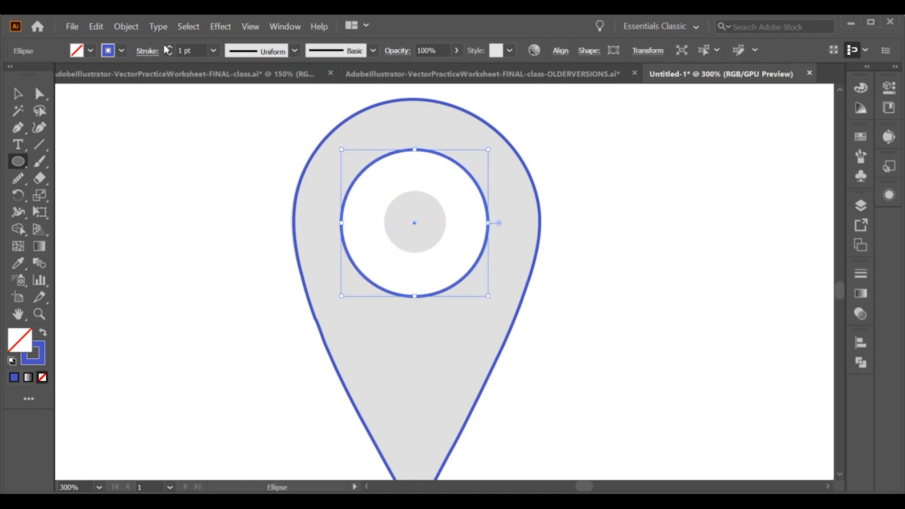
Set the ring circle's stroke to 10 pt and resize the circle
{"action": "left_click", "coordinate": [169, 47]}
{"action": "left_click", "coordinate": [170, 47]}
{"action": "left_click", "coordinate": [170, 47]}
{"action": "left_click", "coordinate": [170, 47]}
{"action": "left_click", "coordinate": [170, 47]}
{"action": "left_click", "coordinate": [169, 47]}
{"action": "left_click", "coordinate": [170, 47]}
{"action": "left_click_drag", "start_coordinate": [488, 223], "coordinate": [480, 223]}
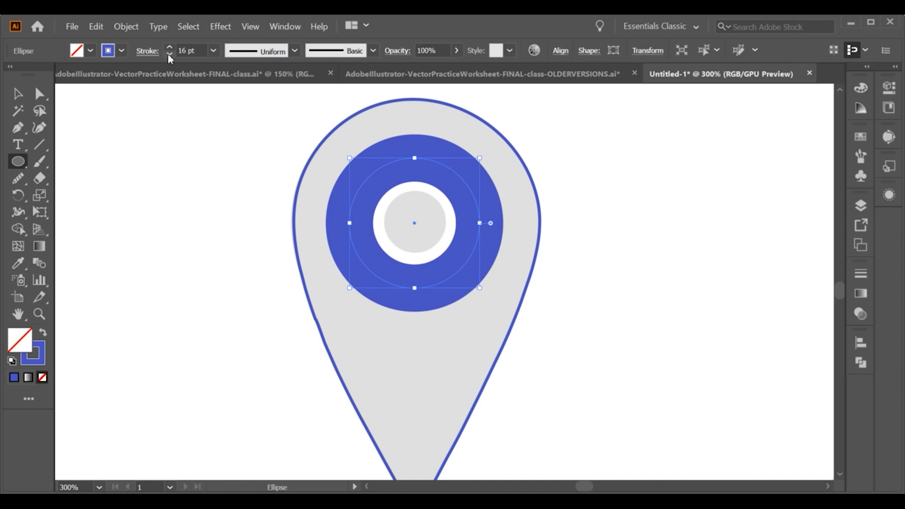
{"action": "left_click", "coordinate": [169, 54]}
{"action": "left_click", "coordinate": [170, 54]}
{"action": "left_click", "coordinate": [170, 53]}
{"action": "left_click", "coordinate": [170, 54]}
{"action": "left_click", "coordinate": [169, 54]}
{"action": "left_click", "coordinate": [170, 54]}
{"action": "left_click_drag", "start_coordinate": [491, 223], "coordinate": [484, 223]}
{"action": "left_click", "coordinate": [26, 98]}
{"action": "left_click", "coordinate": [636, 222]}
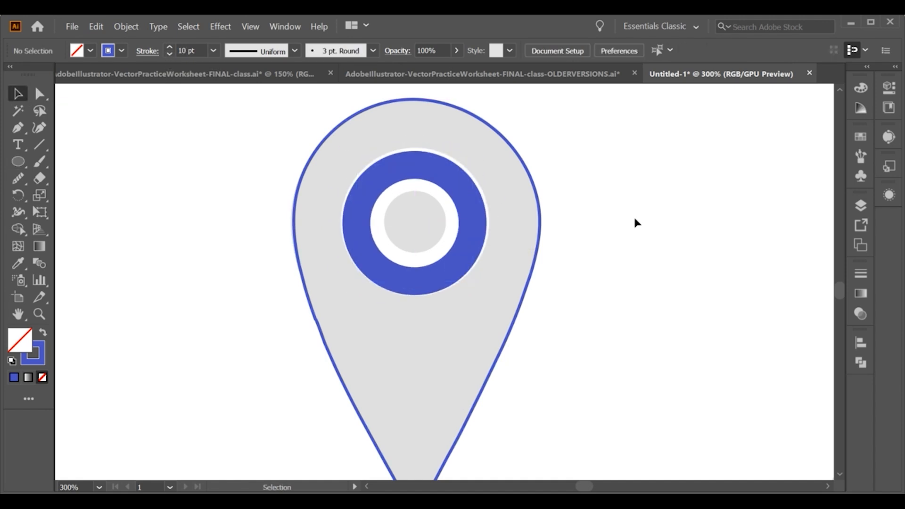
Resize the ring circle to sit on the ring and set its stroke to 14 pt
{"action": "left_click_drag", "start_coordinate": [454, 182], "coordinate": [457, 175]}
{"action": "left_click_drag", "start_coordinate": [417, 274], "coordinate": [417, 283]}
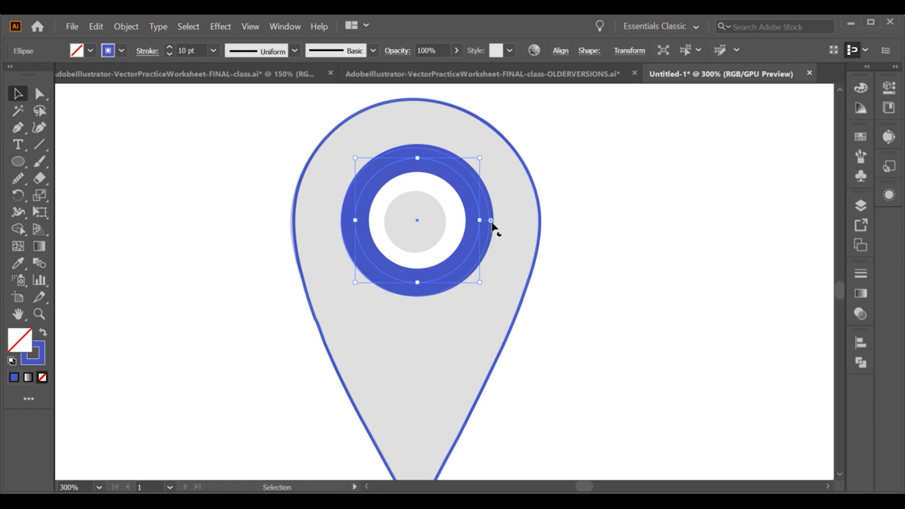
{"action": "left_click", "coordinate": [170, 47]}
{"action": "left_click", "coordinate": [170, 47]}
{"action": "left_click", "coordinate": [171, 47]}
{"action": "left_click", "coordinate": [170, 47]}
{"action": "left_click", "coordinate": [170, 48]}
{"action": "left_click", "coordinate": [170, 47]}
{"action": "left_click_drag", "start_coordinate": [480, 221], "coordinate": [468, 200]}
{"action": "left_click", "coordinate": [170, 54]}
{"action": "left_click", "coordinate": [169, 54]}
{"action": "left_click", "coordinate": [450, 185]}
{"action": "left_click", "coordinate": [596, 207]}
Expand the ring circle's stroke into a filled shape
{"action": "right_click", "coordinate": [464, 191]}
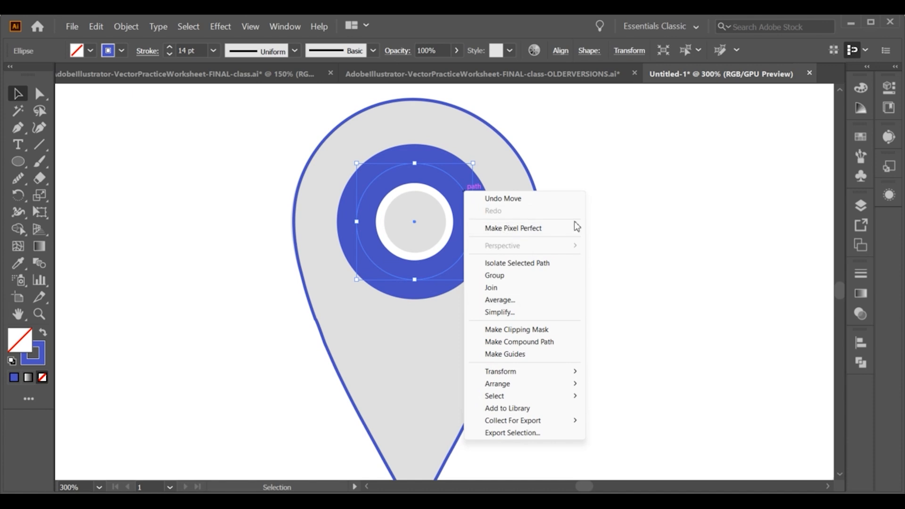
{"action": "left_click", "coordinate": [601, 216]}
{"action": "right_click", "coordinate": [462, 189]}
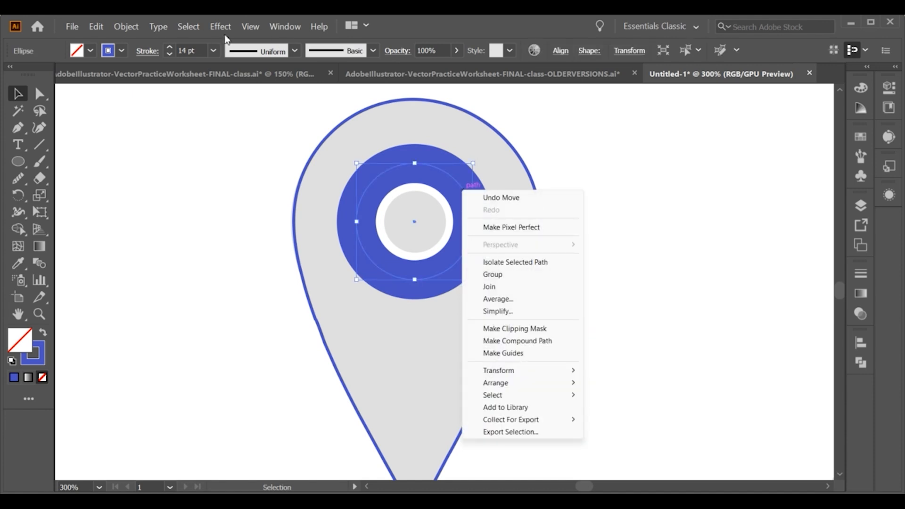
{"action": "left_click", "coordinate": [126, 26]}
{"action": "left_click", "coordinate": [141, 163]}
{"action": "left_click", "coordinate": [431, 340]}
Swap the pin outline's stroke to a solid blue fill matching the phone
{"action": "left_click", "coordinate": [486, 213]}
{"action": "left_click", "coordinate": [294, 317]}
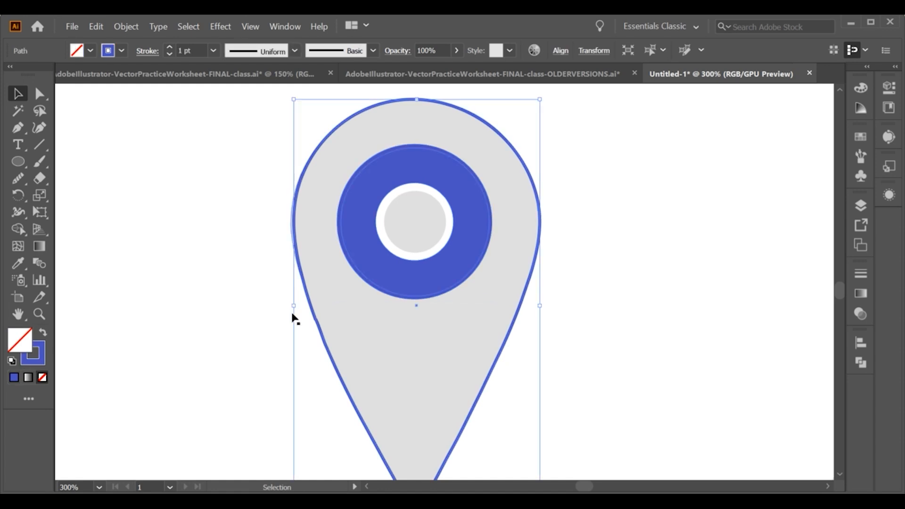
{"action": "left_click", "coordinate": [41, 334]}
{"action": "left_click", "coordinate": [380, 193]}
{"action": "left_click", "coordinate": [17, 263]}
{"action": "left_click", "coordinate": [80, 163]}
{"action": "left_click", "coordinate": [18, 93]}
{"action": "left_click", "coordinate": [165, 222]}
{"action": "left_click", "coordinate": [386, 331]}
{"action": "key", "text": "v"}
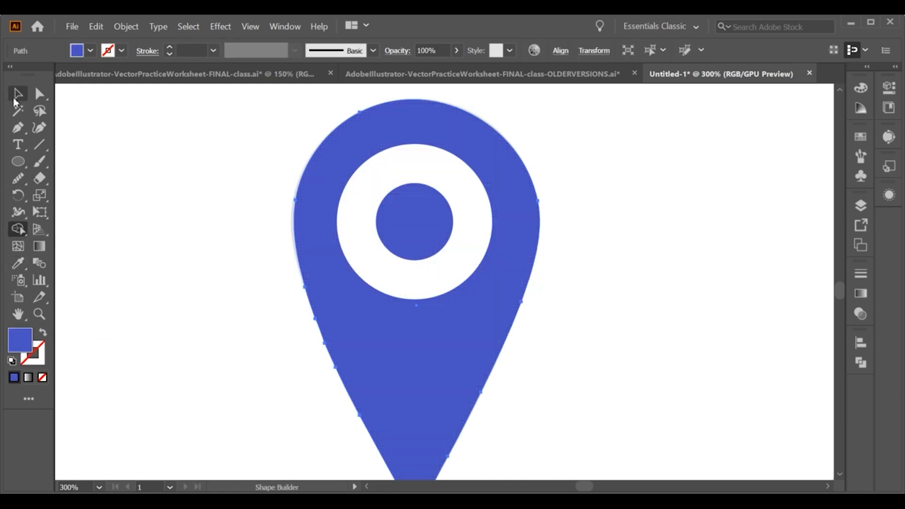
{"action": "key", "text": "shift+m"}
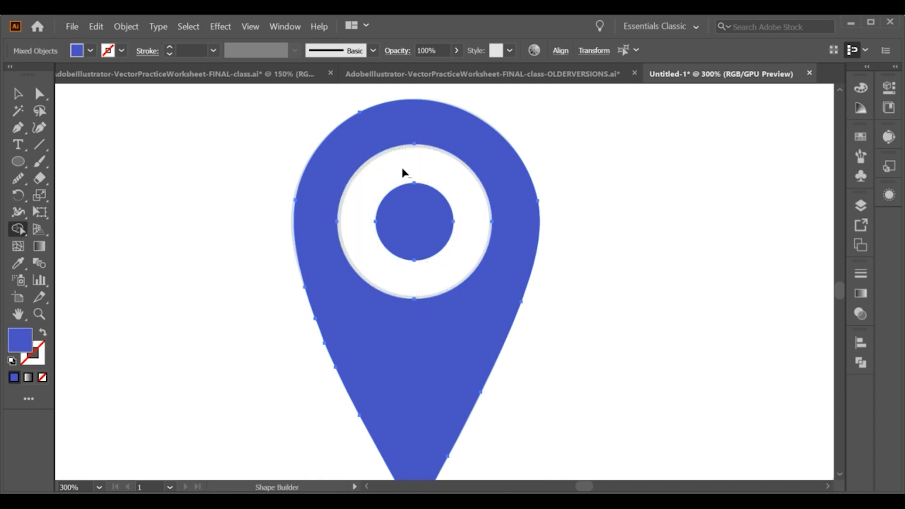
{"action": "left_click", "coordinate": [18, 95]}
{"action": "left_click", "coordinate": [212, 193]}
Unlock all objects and select the magnifying glass template
{"action": "scroll", "coordinate": [214, 194], "scroll_direction": "down", "scroll_amount": 3}
{"action": "left_click_drag", "start_coordinate": [453, 272], "coordinate": [406, 290]}
{"action": "scroll", "coordinate": [477, 262], "scroll_direction": "up", "scroll_amount": 1}
{"action": "scroll", "coordinate": [478, 263], "scroll_direction": "down", "scroll_amount": 1}
{"action": "left_click_drag", "start_coordinate": [421, 179], "coordinate": [508, 309]}
{"action": "key", "text": "ctrl+2"}
{"action": "key", "text": "super"}
{"action": "key", "text": "super"}
{"action": "scroll", "coordinate": [546, 289], "scroll_direction": "up", "scroll_amount": 2}
{"action": "key", "text": "ctrl+alt+2"}
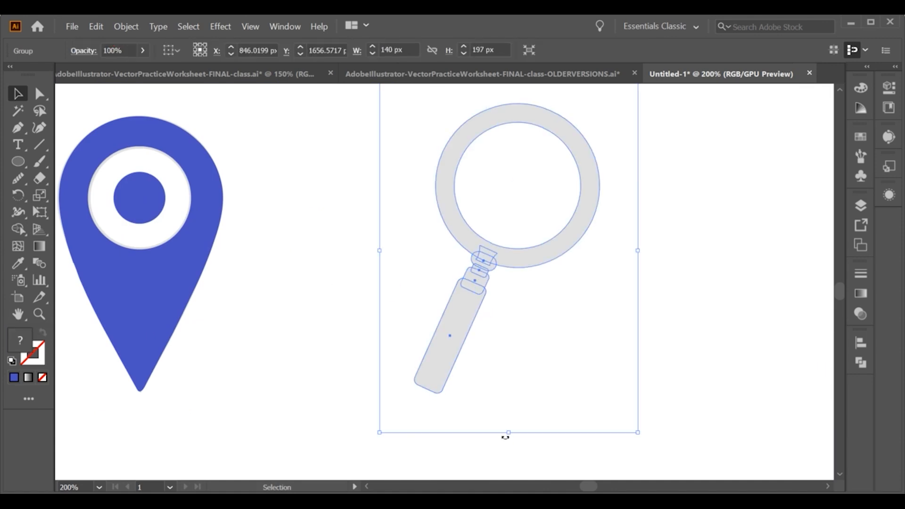
Rotate the magnifying glass template upright and lock it again
{"action": "left_click_drag", "start_coordinate": [512, 441], "coordinate": [561, 389]}
{"action": "key", "text": "ctrl+2"}
{"action": "left_click_drag", "start_coordinate": [532, 278], "coordinate": [533, 294]}
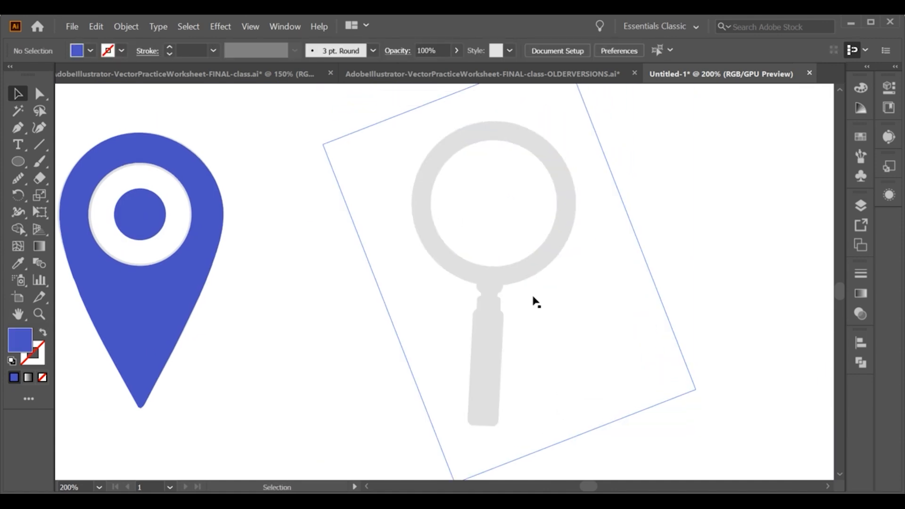
{"action": "left_click_drag", "start_coordinate": [396, 158], "coordinate": [522, 321]}
{"action": "key", "text": "ctrl+2"}
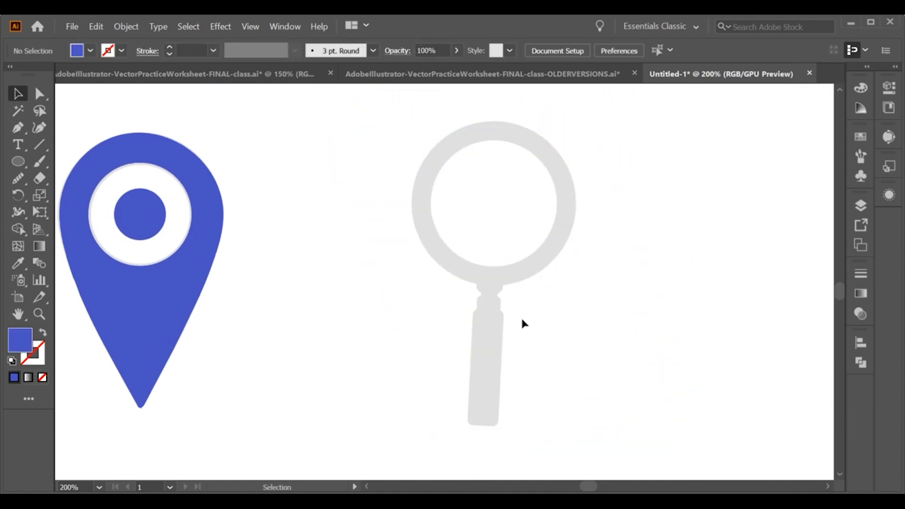
{"action": "left_click", "coordinate": [18, 163]}
{"action": "left_click_drag", "start_coordinate": [495, 204], "coordinate": [568, 275]}
{"action": "key", "text": "ctrl+z"}
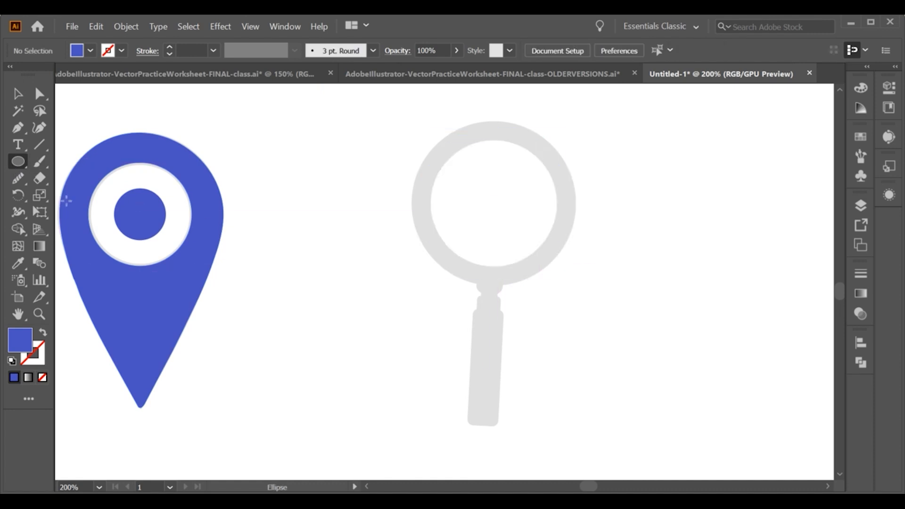
Draw a blue rounded rectangle over the magnifier's handle and fit its edges to the template
{"action": "left_click_drag", "start_coordinate": [25, 165], "coordinate": [78, 178]}
{"action": "scroll", "coordinate": [488, 285], "scroll_direction": "down", "scroll_amount": 1}
{"action": "scroll", "coordinate": [488, 285], "scroll_direction": "up", "scroll_amount": 2}
{"action": "left_click_drag", "start_coordinate": [496, 292], "coordinate": [481, 213]}
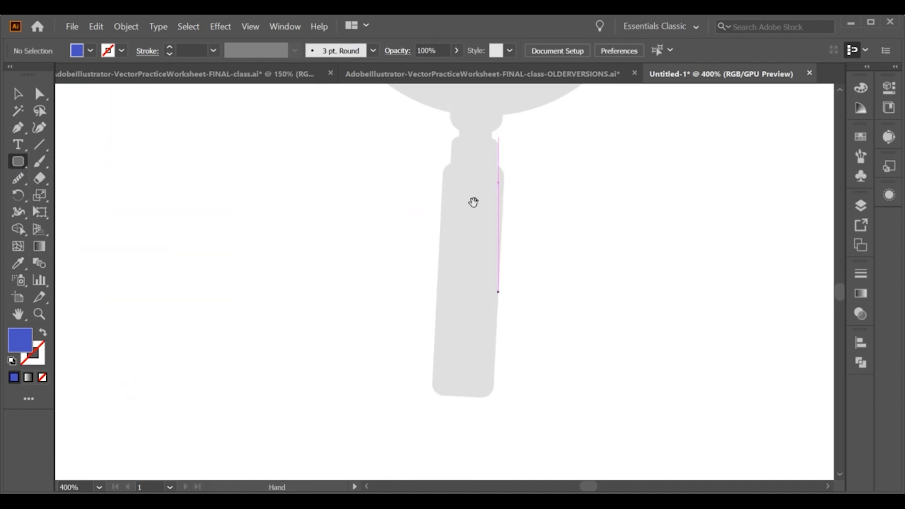
{"action": "left_click_drag", "start_coordinate": [449, 165], "coordinate": [491, 388]}
{"action": "left_click_drag", "start_coordinate": [491, 278], "coordinate": [498, 282]}
{"action": "left_click_drag", "start_coordinate": [442, 281], "coordinate": [438, 280]}
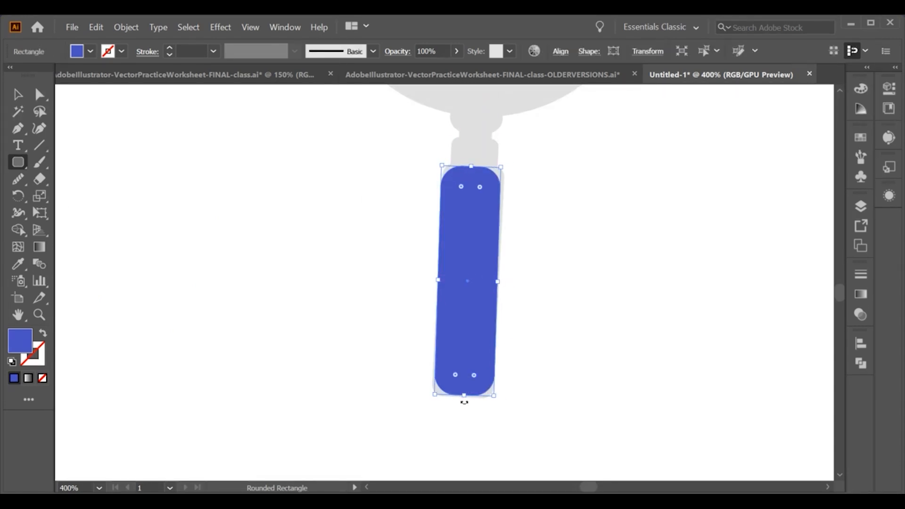
{"action": "mouse_move", "coordinate": [464, 399]}
{"action": "left_mouse_down"}
{"action": "mouse_move", "coordinate": [454, 389]}
{"action": "mouse_move", "coordinate": [459, 398]}
{"action": "left_mouse_up"}
{"action": "left_click_drag", "start_coordinate": [471, 159], "coordinate": [473, 164]}
{"action": "scroll", "coordinate": [487, 179], "scroll_direction": "up", "scroll_amount": 2}
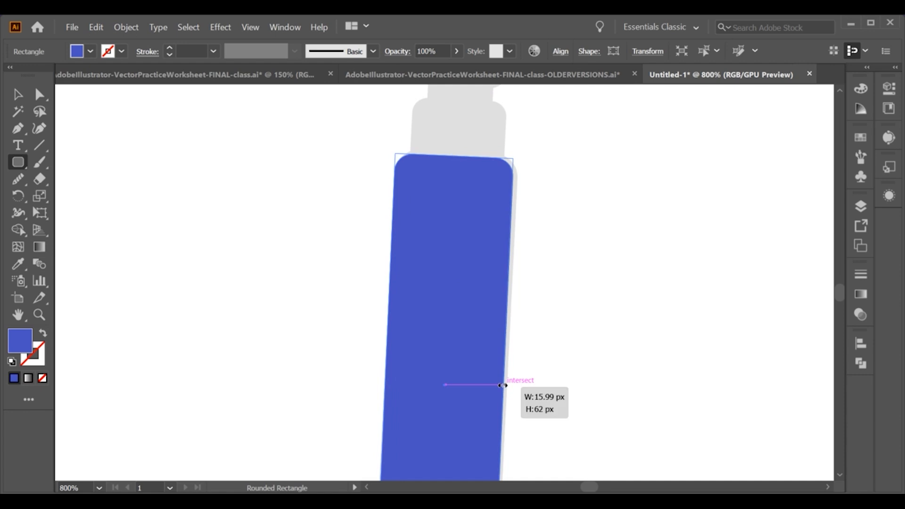
Draw a second rounded rectangle over the handle's narrower neck and rotate it to match
{"action": "key", "text": "v"}
{"action": "left_click", "coordinate": [321, 159]}
{"action": "scroll", "coordinate": [318, 198], "scroll_direction": "up", "scroll_amount": 3}
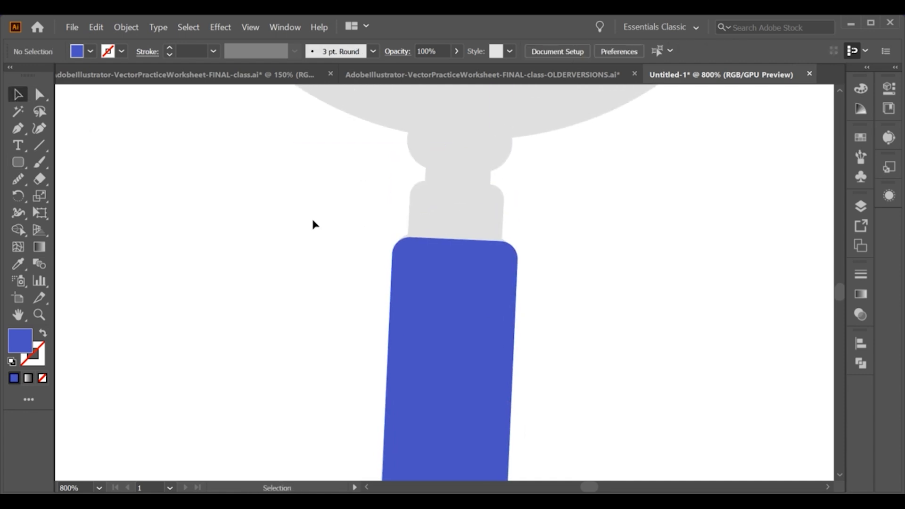
{"action": "left_click_drag", "start_coordinate": [419, 181], "coordinate": [501, 290]}
{"action": "left_click_drag", "start_coordinate": [452, 176], "coordinate": [452, 174]}
{"action": "left_click_drag", "start_coordinate": [461, 214], "coordinate": [466, 190]}
{"action": "left_click", "coordinate": [16, 99]}
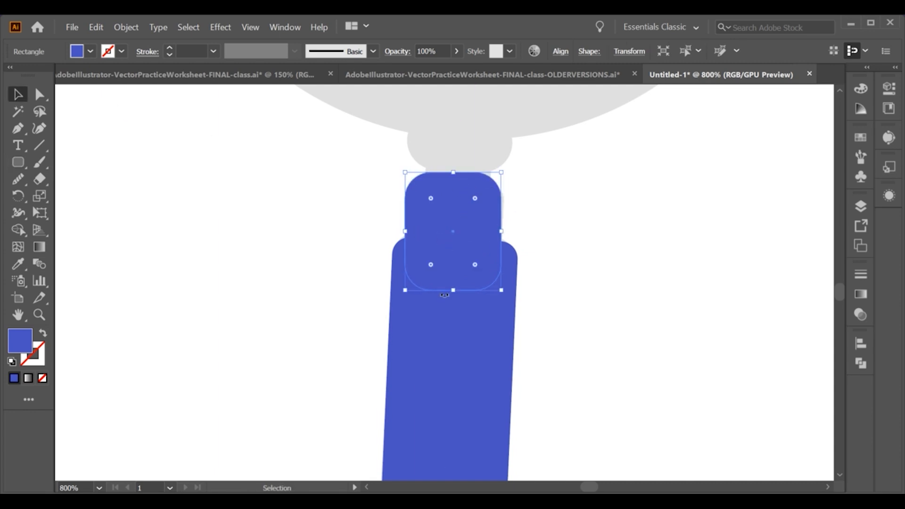
{"action": "left_click_drag", "start_coordinate": [450, 297], "coordinate": [446, 297]}
{"action": "left_click", "coordinate": [127, 122]}
{"action": "left_click_drag", "start_coordinate": [454, 199], "coordinate": [471, 221]}
{"action": "scroll", "coordinate": [470, 217], "scroll_direction": "up", "scroll_amount": 2}
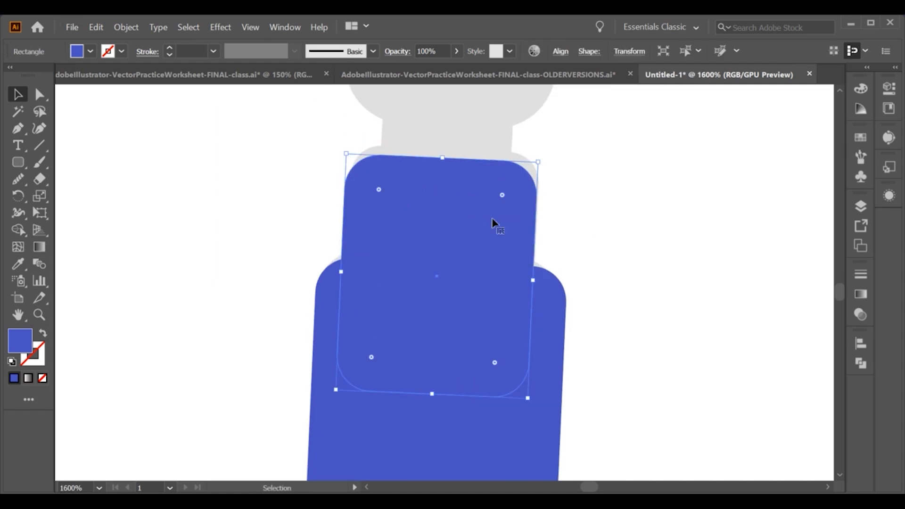
{"action": "left_click", "coordinate": [602, 222]}
Draw a plain rectangle over the top of the handle's neck
{"action": "scroll", "coordinate": [491, 205], "scroll_direction": "down", "scroll_amount": 1}
{"action": "left_click_drag", "start_coordinate": [25, 161], "coordinate": [66, 161]}
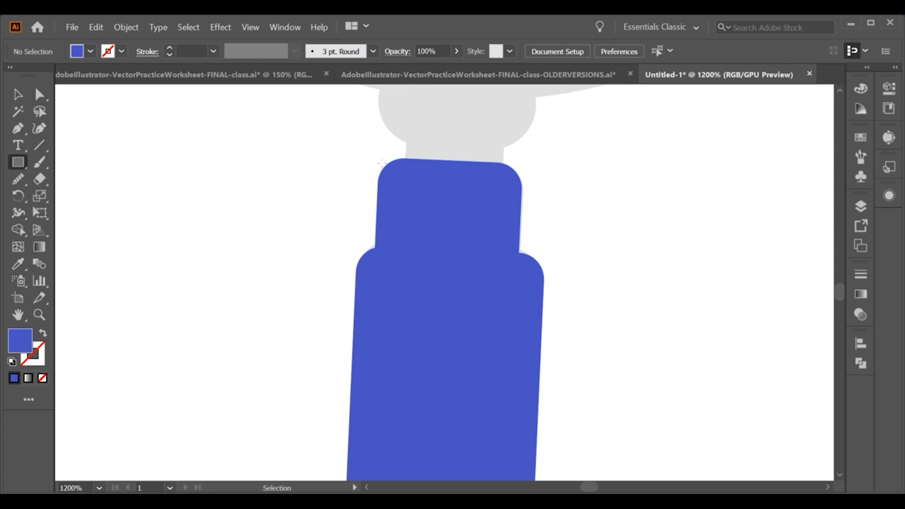
{"action": "mouse_move", "coordinate": [407, 140]}
{"action": "left_mouse_down"}
{"action": "mouse_move", "coordinate": [507, 216]}
{"action": "mouse_move", "coordinate": [453, 223]}
{"action": "left_mouse_up"}
{"action": "left_click_drag", "start_coordinate": [407, 173], "coordinate": [444, 176]}
{"action": "key", "text": "v"}
{"action": "left_click", "coordinate": [269, 166]}
{"action": "left_click_drag", "start_coordinate": [508, 179], "coordinate": [497, 179]}
{"action": "left_click", "coordinate": [65, 108]}
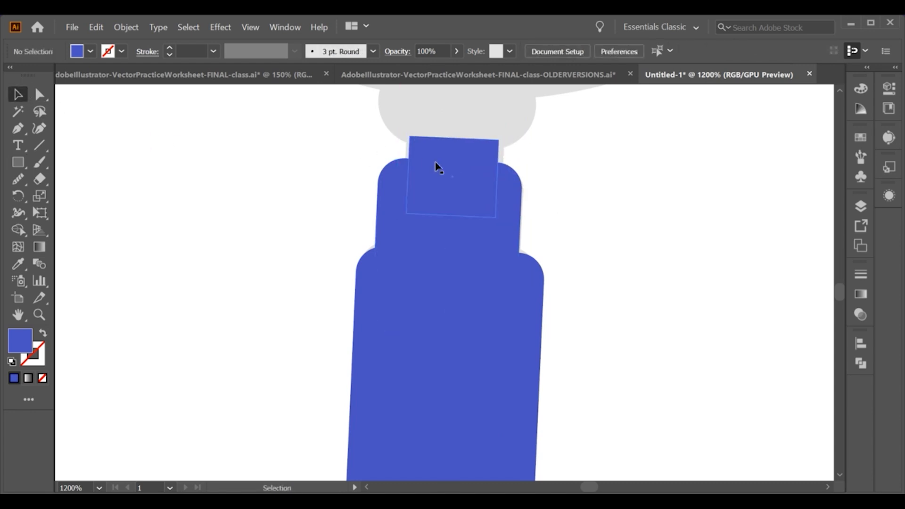
Draw a rounded rectangle for the collar between the handle and the lens ring
{"action": "scroll", "coordinate": [424, 164], "scroll_direction": "up", "scroll_amount": 3}
{"action": "left_click", "coordinate": [30, 161]}
{"action": "left_click", "coordinate": [84, 183]}
{"action": "left_click_drag", "start_coordinate": [374, 163], "coordinate": [518, 230]}
{"action": "left_click_drag", "start_coordinate": [517, 198], "coordinate": [529, 198]}
{"action": "left_click_drag", "start_coordinate": [374, 197], "coordinate": [362, 197]}
{"action": "left_click_drag", "start_coordinate": [446, 164], "coordinate": [442, 157]}
{"action": "left_click", "coordinate": [14, 96]}
{"action": "left_click", "coordinate": [236, 203]}
Draw a circle over the magnifier's lens ring and swap it to a blue stroke with no fill
{"action": "scroll", "coordinate": [235, 203], "scroll_direction": "down", "scroll_amount": 4}
{"action": "left_click_drag", "start_coordinate": [254, 133], "coordinate": [329, 273]}
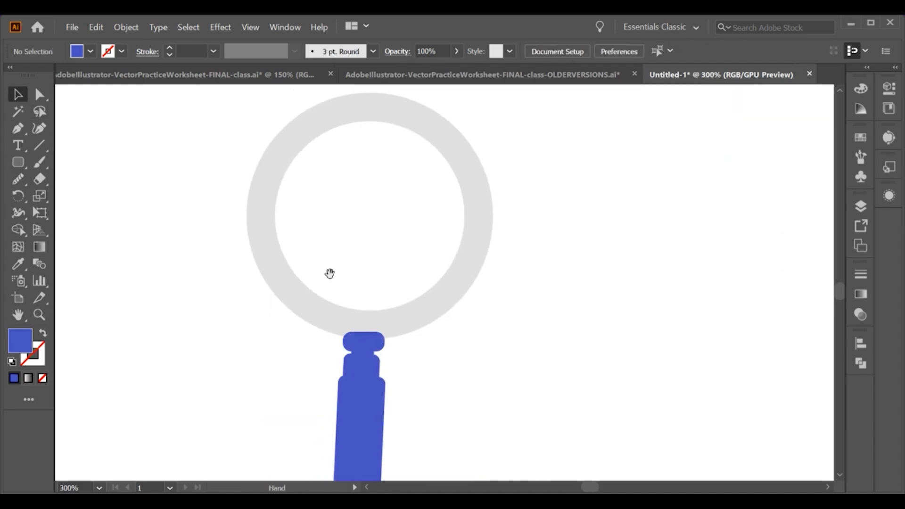
{"action": "left_click_drag", "start_coordinate": [24, 166], "coordinate": [75, 196]}
{"action": "left_click_drag", "start_coordinate": [403, 249], "coordinate": [492, 337]}
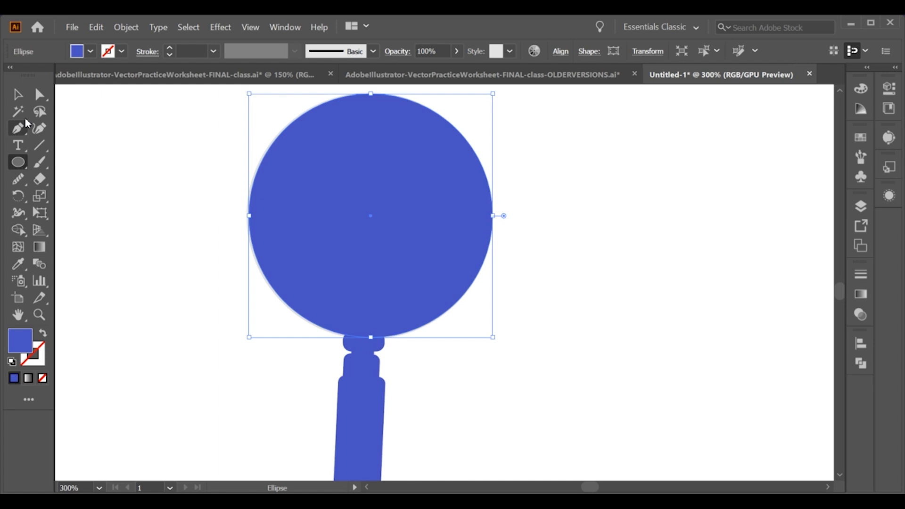
{"action": "left_click", "coordinate": [43, 336]}
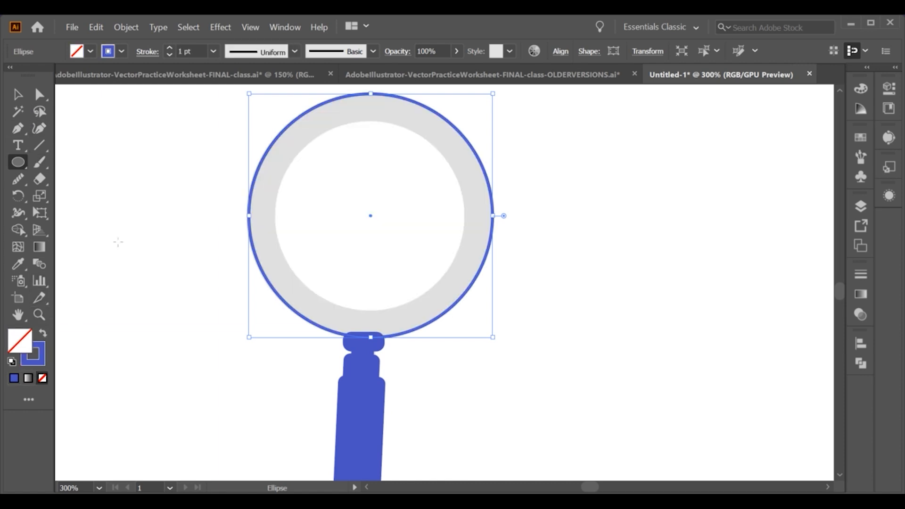
Increase the stroke weight of the circle over the magnifier's lens ring
{"action": "key", "text": "v"}
{"action": "left_click", "coordinate": [114, 166]}
{"action": "left_click", "coordinate": [252, 205]}
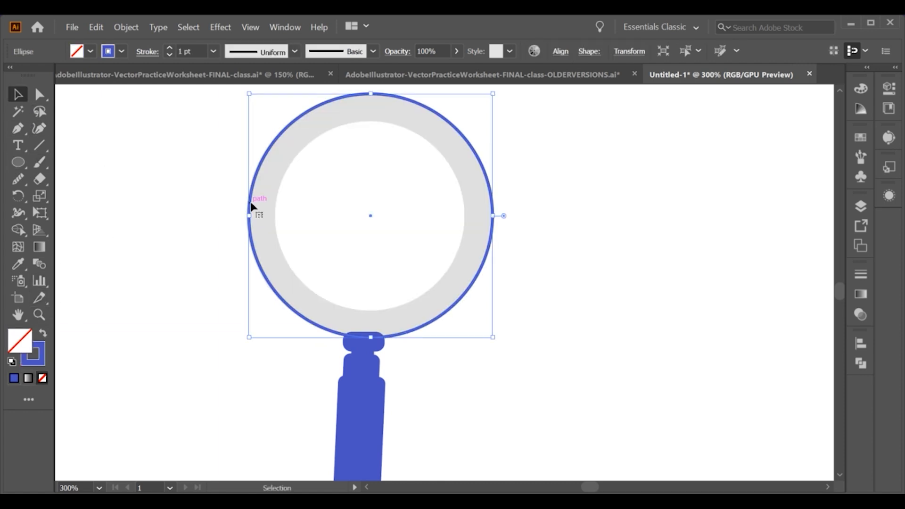
{"action": "left_click", "coordinate": [171, 48]}
{"action": "left_click_drag", "start_coordinate": [371, 336], "coordinate": [475, 332]}
{"action": "left_click", "coordinate": [459, 387]}
Draw a curved open path with the Pen tool along the middle of the grey wave in the Width Tool exercise
{"action": "scroll", "coordinate": [449, 336], "scroll_direction": "down", "scroll_amount": 3}
{"action": "scroll", "coordinate": [475, 332], "scroll_direction": "down", "scroll_amount": 2}
{"action": "left_click_drag", "start_coordinate": [375, 451], "coordinate": [423, 340]}
{"action": "scroll", "coordinate": [410, 357], "scroll_direction": "up", "scroll_amount": 5}
{"action": "left_click", "coordinate": [367, 274]}
{"action": "scroll", "coordinate": [367, 288], "scroll_direction": "down", "scroll_amount": 2}
{"action": "left_click", "coordinate": [335, 328]}
{"action": "scroll", "coordinate": [207, 241], "scroll_direction": "up", "scroll_amount": 1}
{"action": "left_click", "coordinate": [198, 227]}
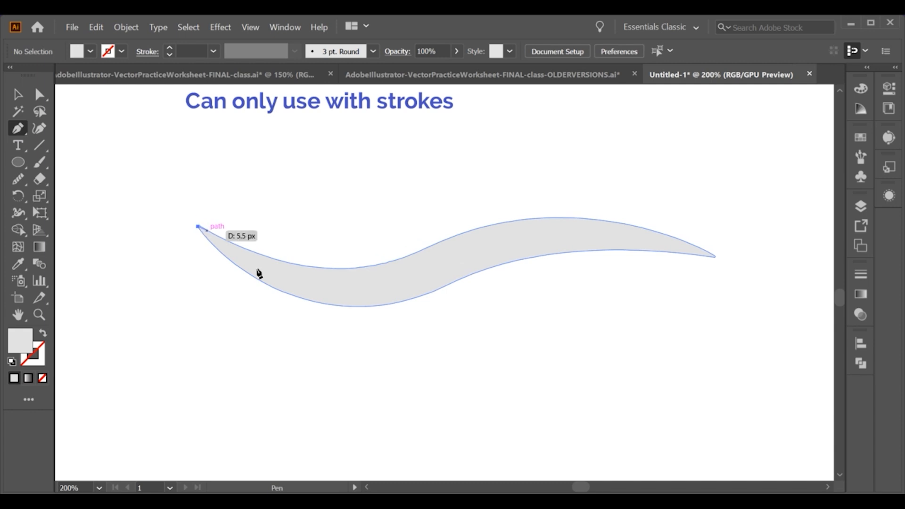
{"action": "left_click", "coordinate": [428, 270]}
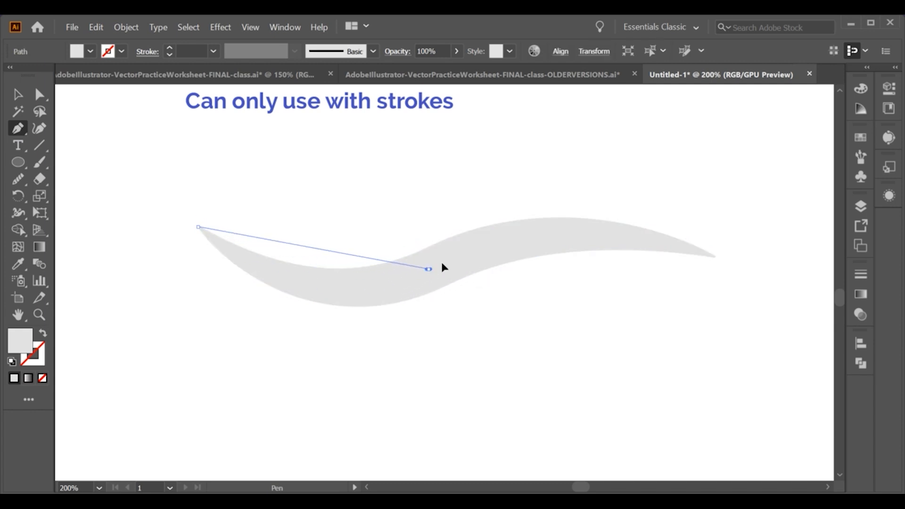
{"action": "left_click_drag", "start_coordinate": [555, 228], "coordinate": [567, 223]}
{"action": "left_click_drag", "start_coordinate": [715, 254], "coordinate": [757, 272]}
Sample the heading's blue with the Eyedropper and swap it to the path's stroke with no fill
{"action": "key", "text": "i"}
{"action": "left_click", "coordinate": [245, 101]}
{"action": "left_click", "coordinate": [43, 333]}
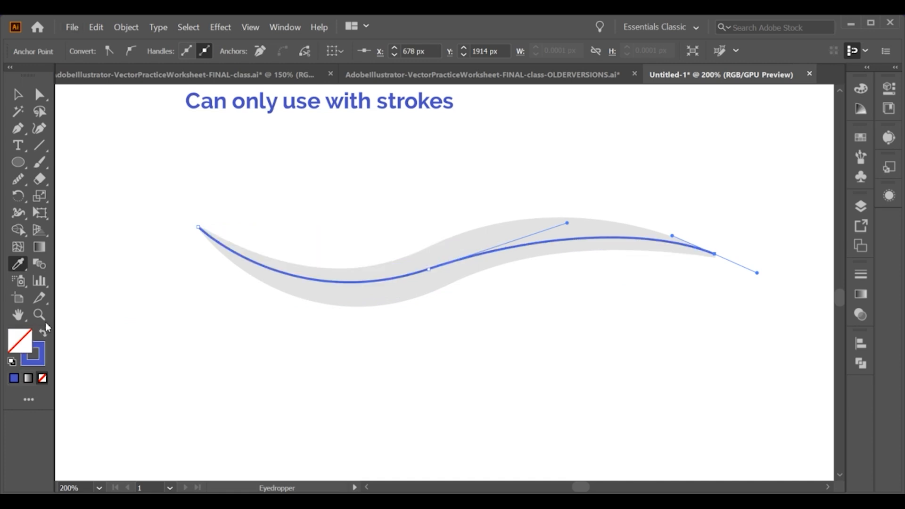
Set the wave path's stroke to 26 pt and apply a tapered width profile
{"action": "left_click", "coordinate": [21, 217]}
{"action": "left_click", "coordinate": [20, 95]}
{"action": "left_click", "coordinate": [105, 153]}
{"action": "left_click", "coordinate": [287, 275]}
{"action": "left_click", "coordinate": [170, 48]}
{"action": "left_click", "coordinate": [169, 48]}
{"action": "left_click", "coordinate": [170, 48]}
{"action": "left_click", "coordinate": [255, 51]}
{"action": "left_click", "coordinate": [253, 105]}
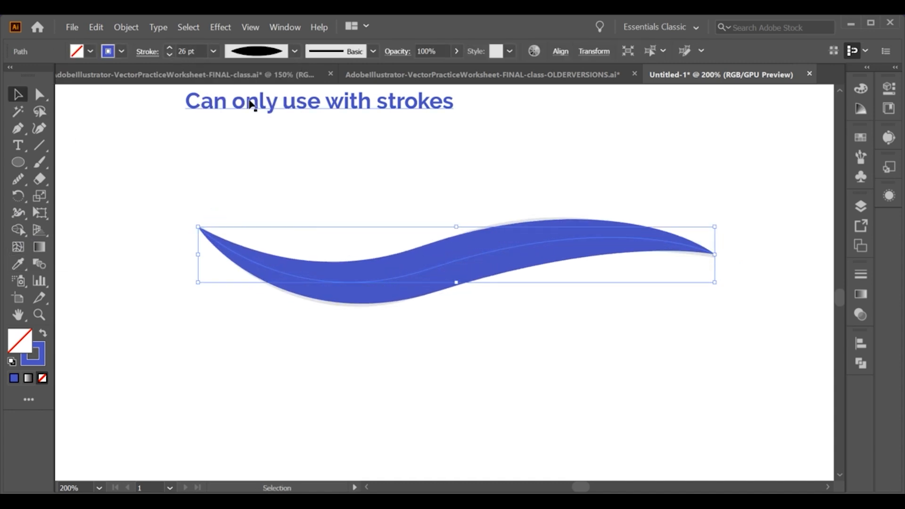
Draw two stroked circles over the outer disc and the inner hole of the Circle exercise
{"action": "left_click", "coordinate": [366, 222]}
{"action": "scroll", "coordinate": [367, 221], "scroll_direction": "down", "scroll_amount": 2}
{"action": "left_click_drag", "start_coordinate": [489, 254], "coordinate": [285, 299]}
{"action": "scroll", "coordinate": [501, 272], "scroll_direction": "up", "scroll_amount": 2}
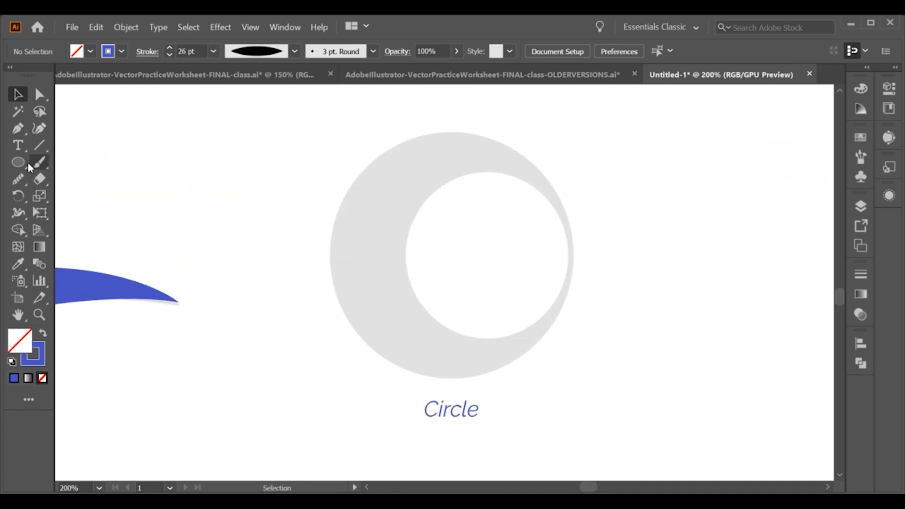
{"action": "left_click_drag", "start_coordinate": [451, 270], "coordinate": [563, 349]}
{"action": "key", "text": "v"}
{"action": "left_click_drag", "start_coordinate": [445, 265], "coordinate": [464, 264]}
{"action": "left_click_drag", "start_coordinate": [452, 141], "coordinate": [451, 134]}
{"action": "left_click_drag", "start_coordinate": [575, 256], "coordinate": [574, 254]}
{"action": "mouse_move", "coordinate": [486, 255]}
{"action": "left_mouse_down"}
{"action": "mouse_move", "coordinate": [517, 264]}
{"action": "mouse_move", "coordinate": [580, 331]}
{"action": "mouse_move", "coordinate": [561, 336]}
{"action": "left_mouse_up"}
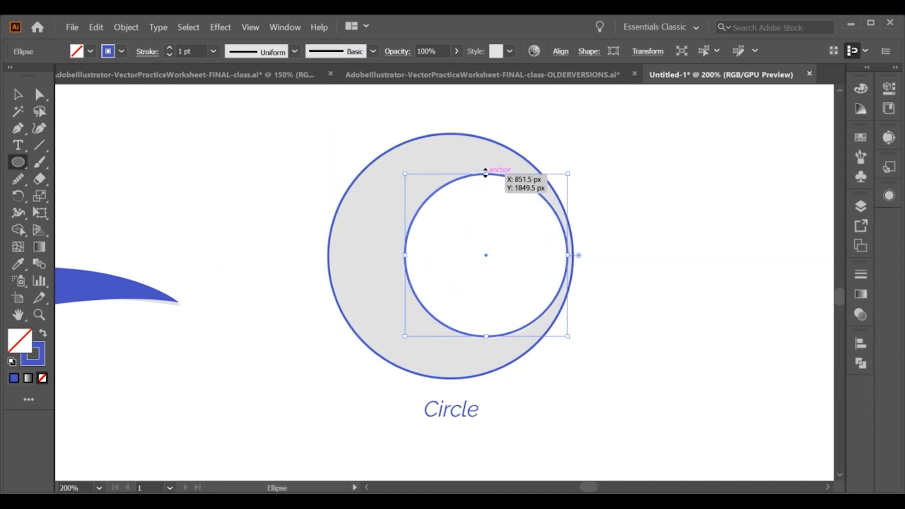
{"action": "left_click_drag", "start_coordinate": [486, 173], "coordinate": [486, 171]}
Fill the outer circle solid blue with no stroke
{"action": "left_click", "coordinate": [18, 95]}
{"action": "left_click_drag", "start_coordinate": [224, 200], "coordinate": [349, 245]}
{"action": "left_click", "coordinate": [18, 264]}
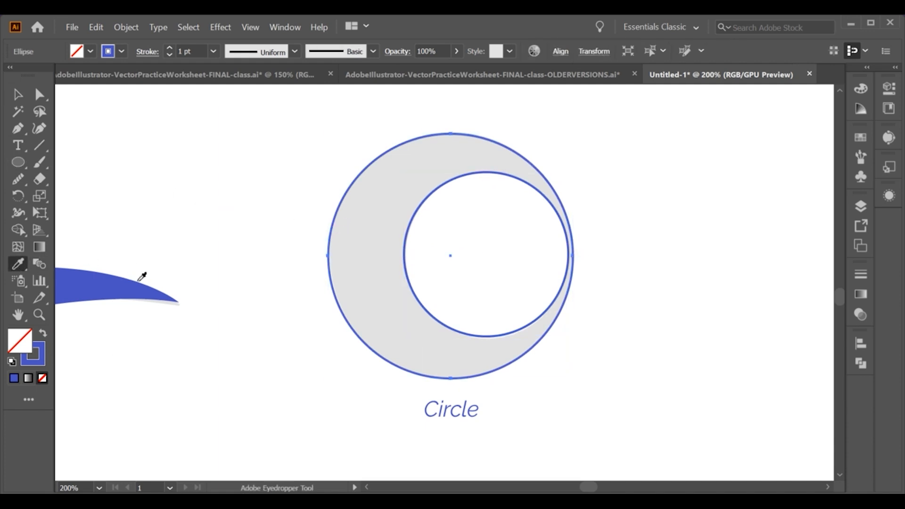
{"action": "left_click", "coordinate": [42, 336]}
{"action": "key", "text": "v"}
{"action": "left_click", "coordinate": [192, 142]}
{"action": "left_click", "coordinate": [536, 277]}
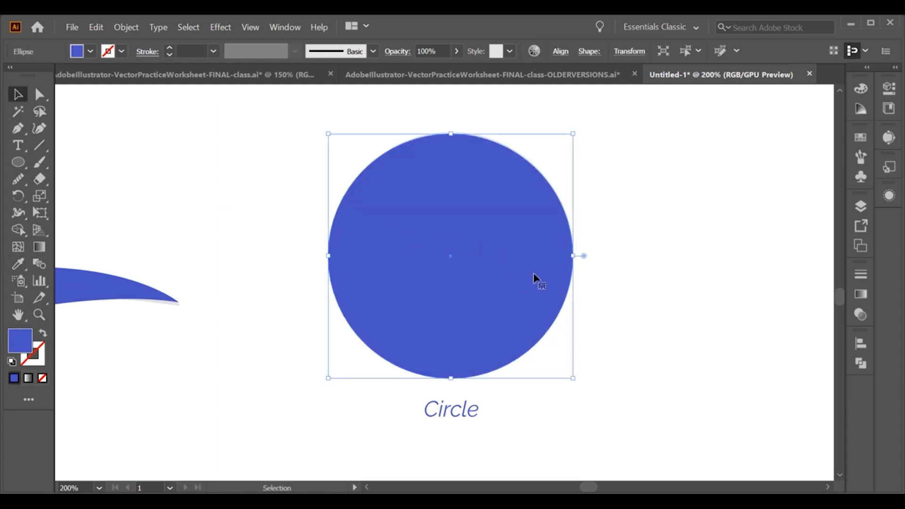
{"action": "left_click", "coordinate": [658, 215]}
{"action": "left_click_drag", "start_coordinate": [530, 231], "coordinate": [498, 230]}
{"action": "key", "text": "ctrl+z"}
Fill the outer circle blue and the inner circle white, both without strokes, to form the crescent
{"action": "key", "text": "ctrl+shift+a"}
{"action": "left_click", "coordinate": [448, 273]}
{"action": "left_click", "coordinate": [44, 334]}
{"action": "key", "text": "ctrl+shift+a"}
{"action": "left_click", "coordinate": [413, 295]}
{"action": "left_click", "coordinate": [343, 320], "text": "shift"}
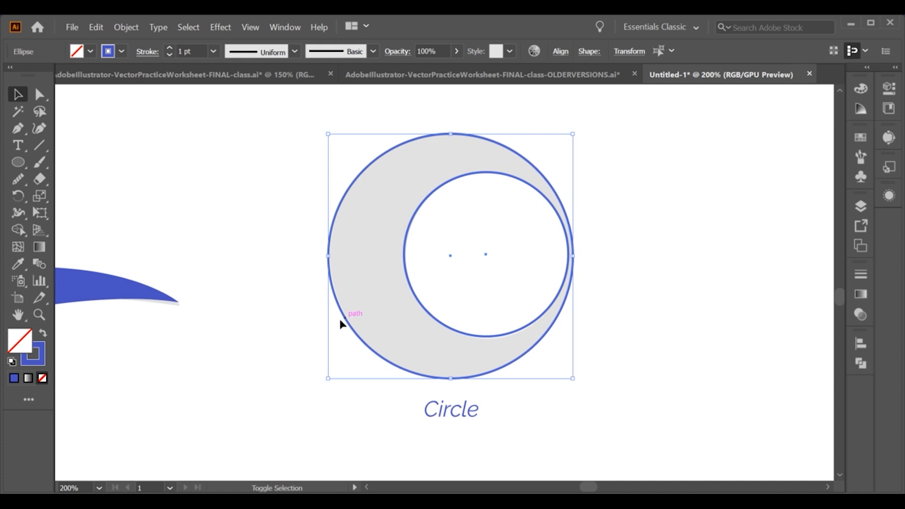
{"action": "key", "text": "shift+x"}
{"action": "left_click", "coordinate": [108, 320]}
{"action": "left_click", "coordinate": [467, 258]}
{"action": "key", "text": "i"}
{"action": "left_click", "coordinate": [217, 232]}
{"action": "key", "text": "v"}
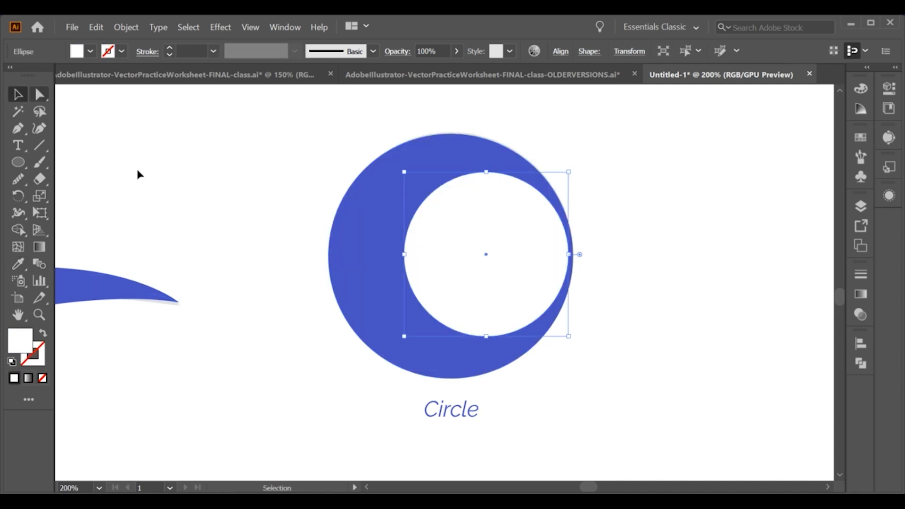
Zoom out to review the whole worksheet
{"action": "left_click", "coordinate": [139, 171]}
{"action": "scroll", "coordinate": [257, 236], "scroll_direction": "down", "scroll_amount": 3}
{"action": "left_click_drag", "start_coordinate": [269, 261], "coordinate": [429, 418]}
{"action": "scroll", "coordinate": [388, 290], "scroll_direction": "down", "scroll_amount": 1}
{"action": "left_click_drag", "start_coordinate": [358, 223], "coordinate": [404, 255]}
{"action": "mouse_move", "coordinate": [622, 502]}
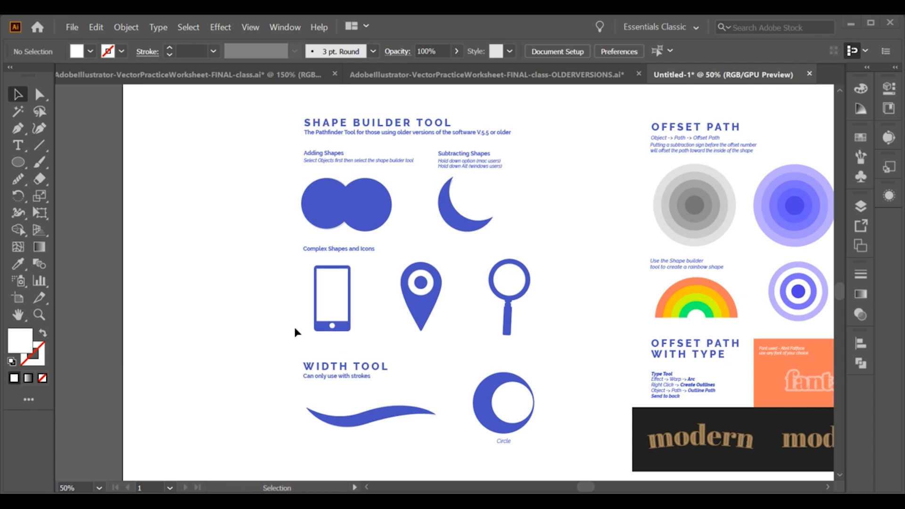
{"action": "scroll", "coordinate": [293, 325], "scroll_direction": "down", "scroll_amount": 1}
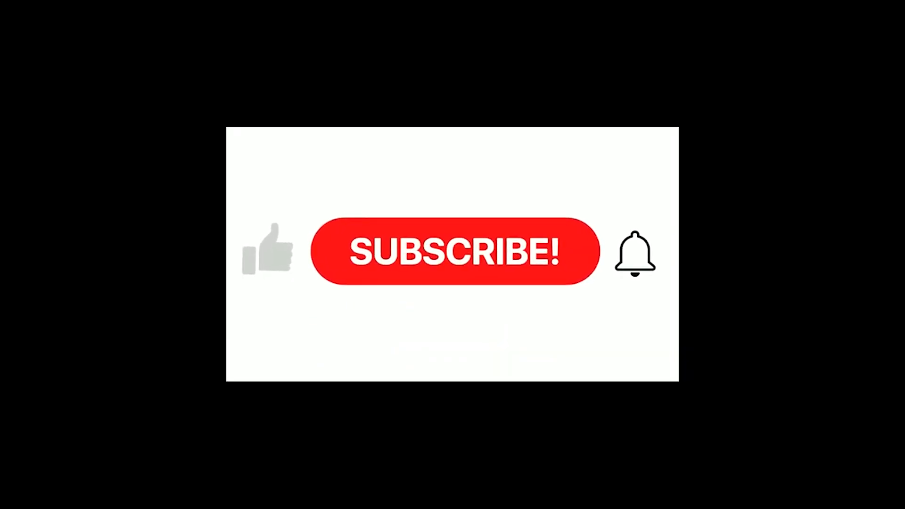